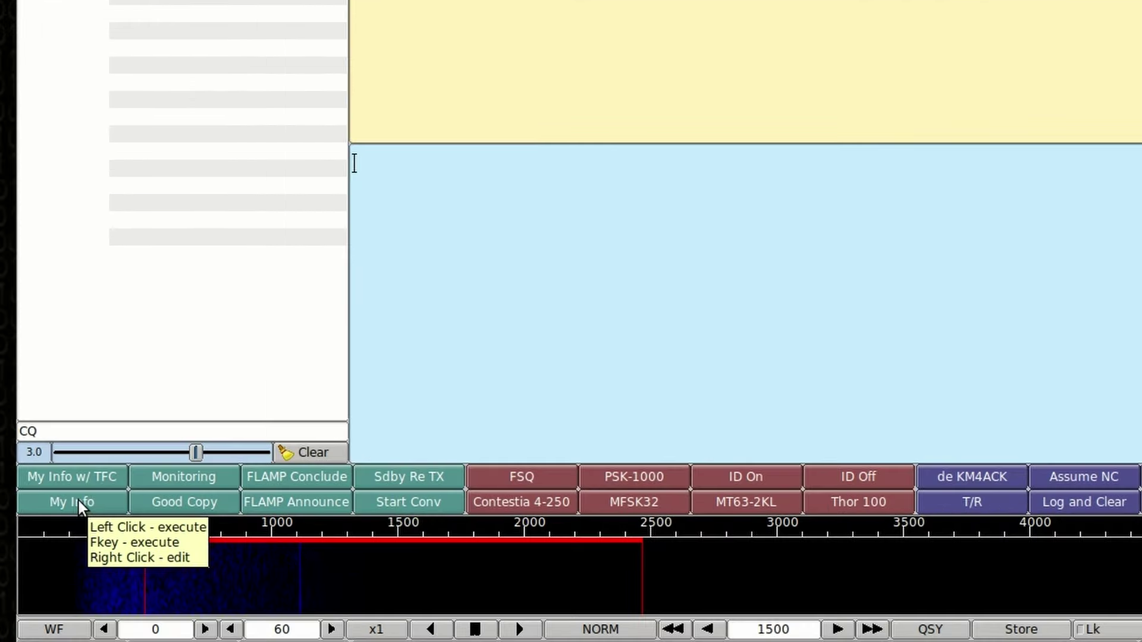
# Try out the My Info and My Info w/ TFC macros, clearing the transmit text between the two runs
pyautogui.click(78, 501)
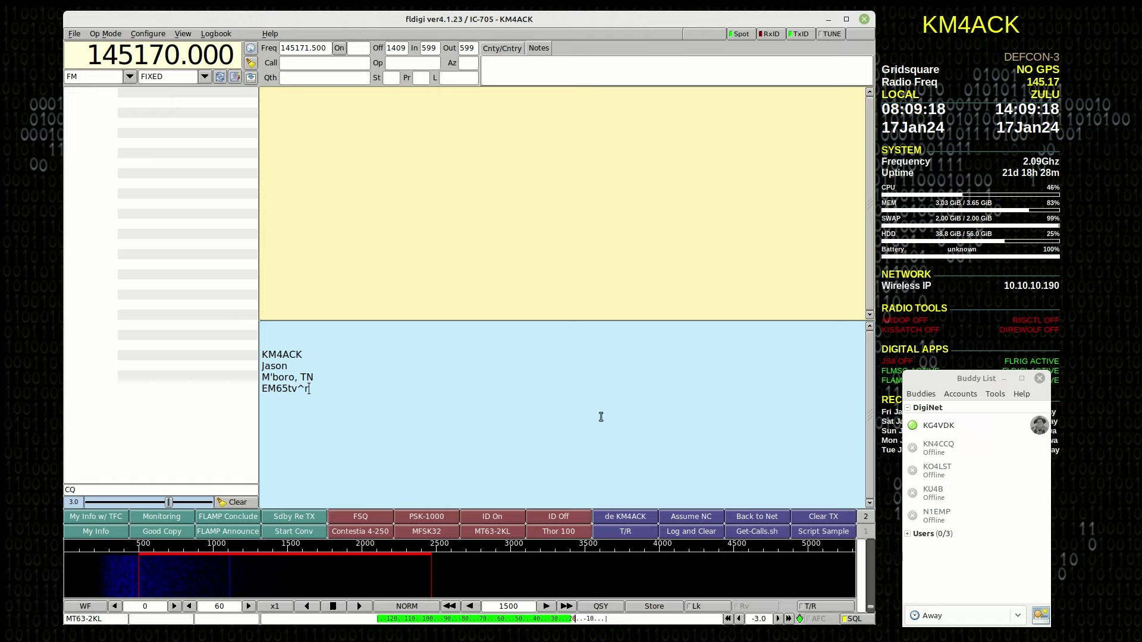
pyautogui.click(807, 519)
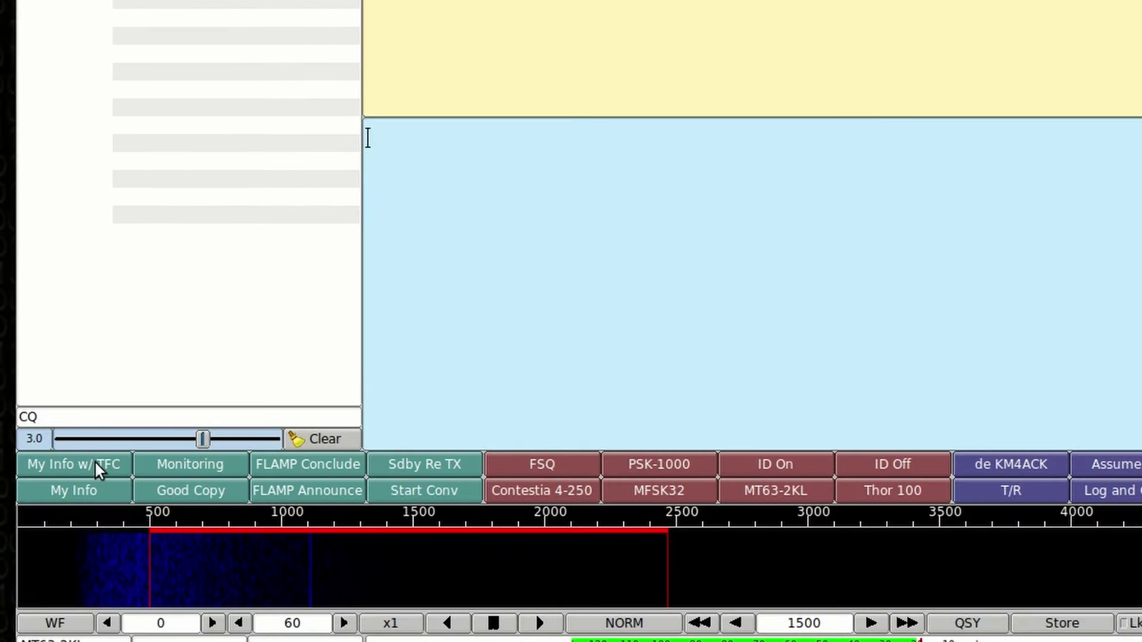
pyautogui.click(95, 464)
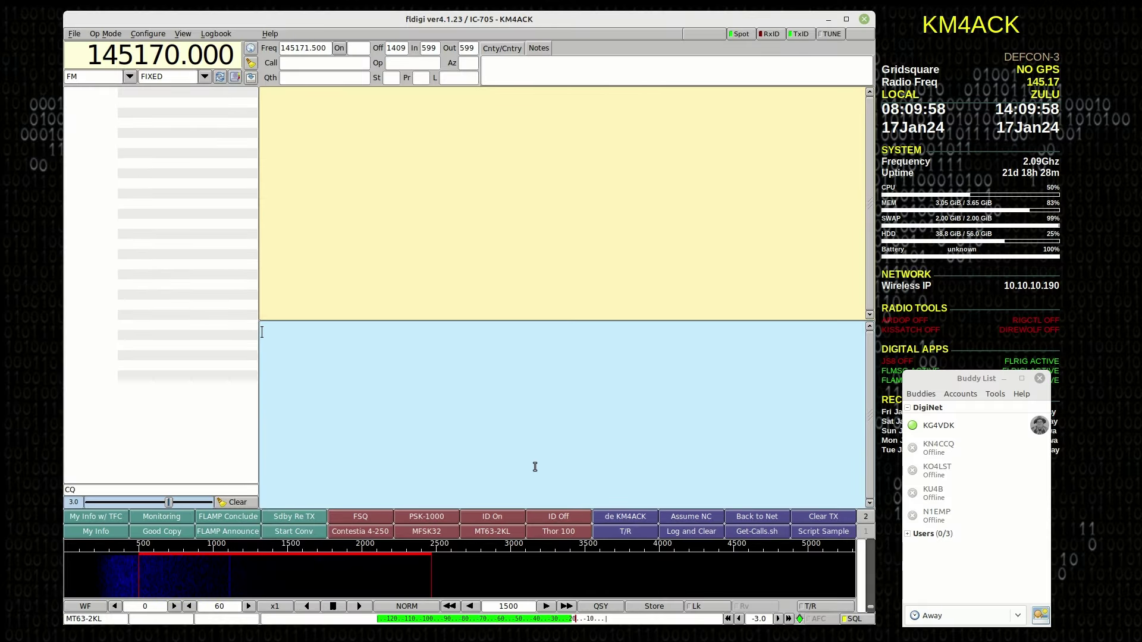
# Open the My Info macro for editing, examine the tags in its macro text, and close the editor without changes
pyautogui.rightClick(111, 531)
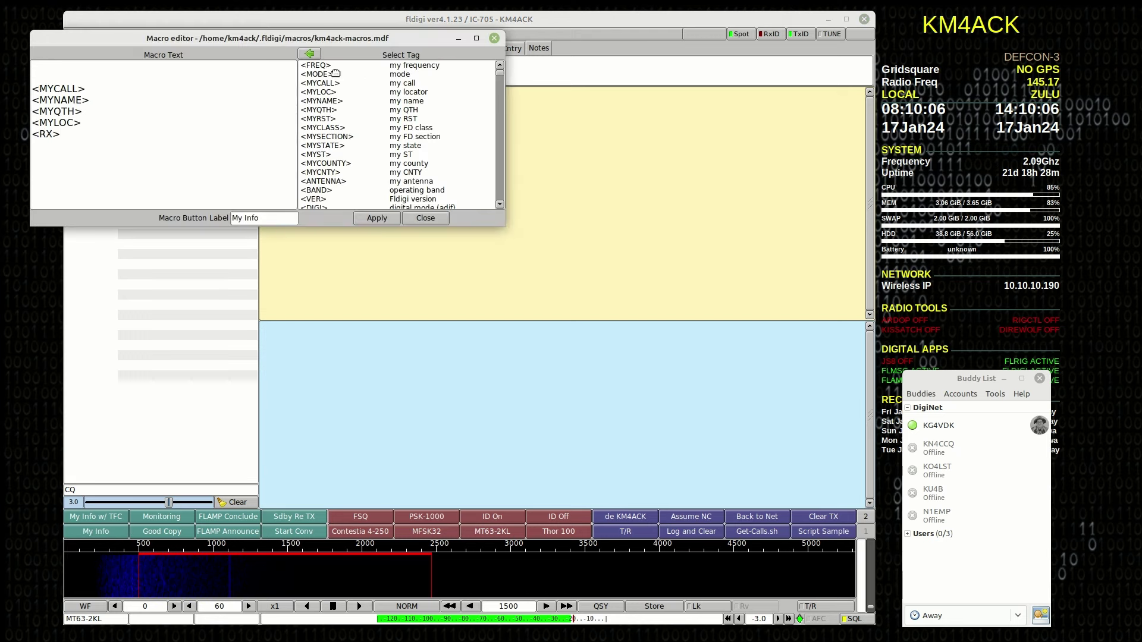
pyautogui.moveTo(286, 39); pyautogui.dragTo(538, 129)
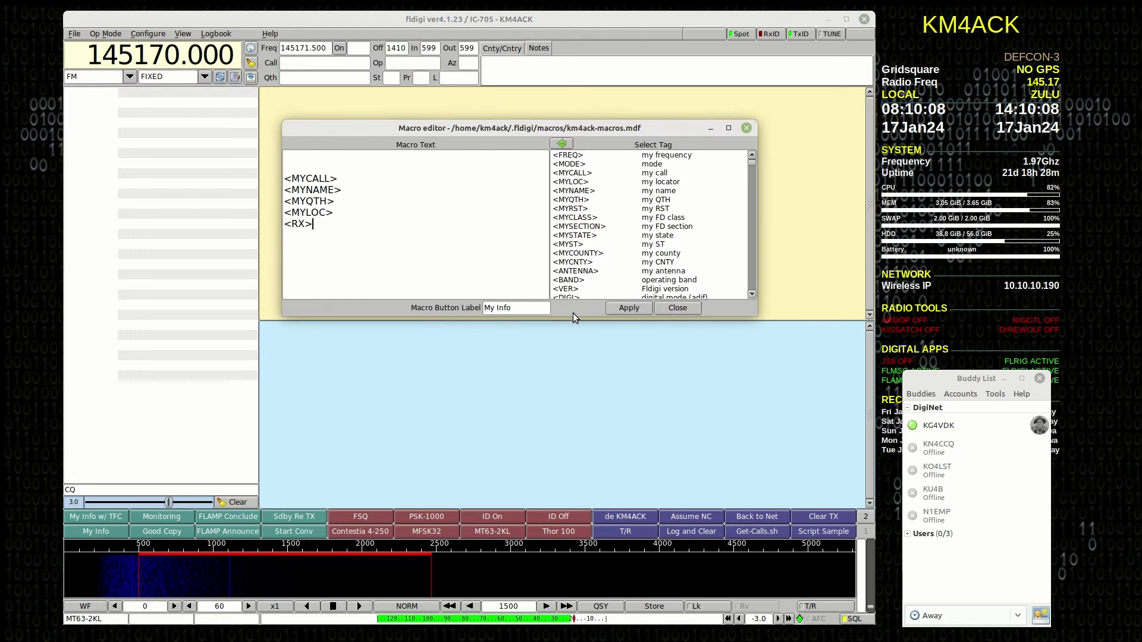
pyautogui.moveTo(574, 318); pyautogui.dragTo(585, 432)
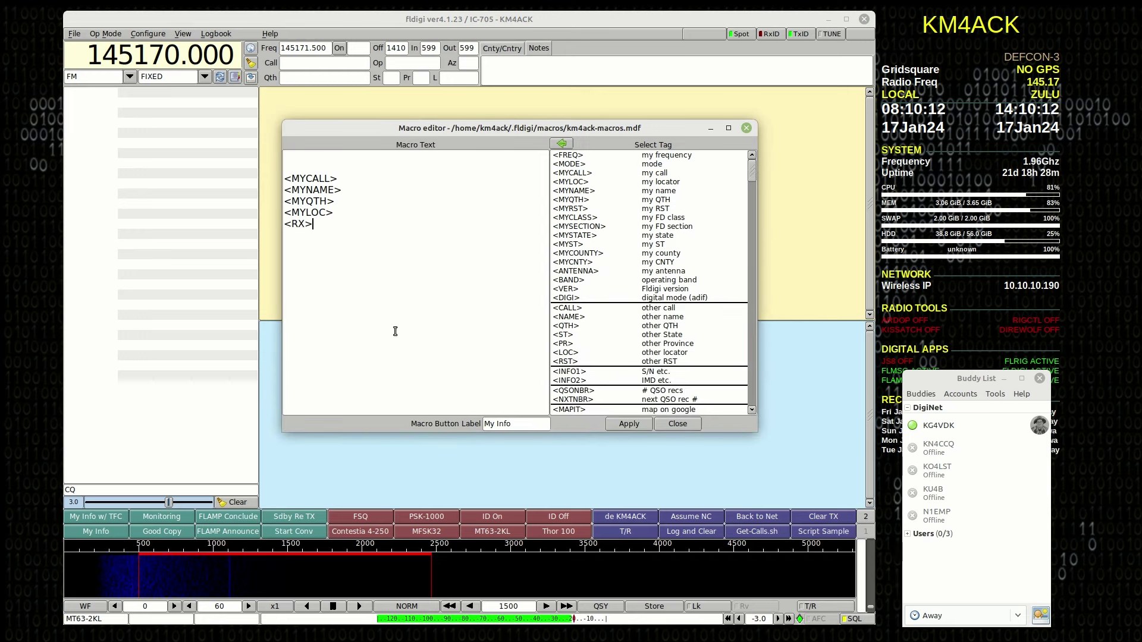
pyautogui.click(310, 158)
pyautogui.press('Down')
pyautogui.moveTo(337, 178); pyautogui.dragTo(283, 177)
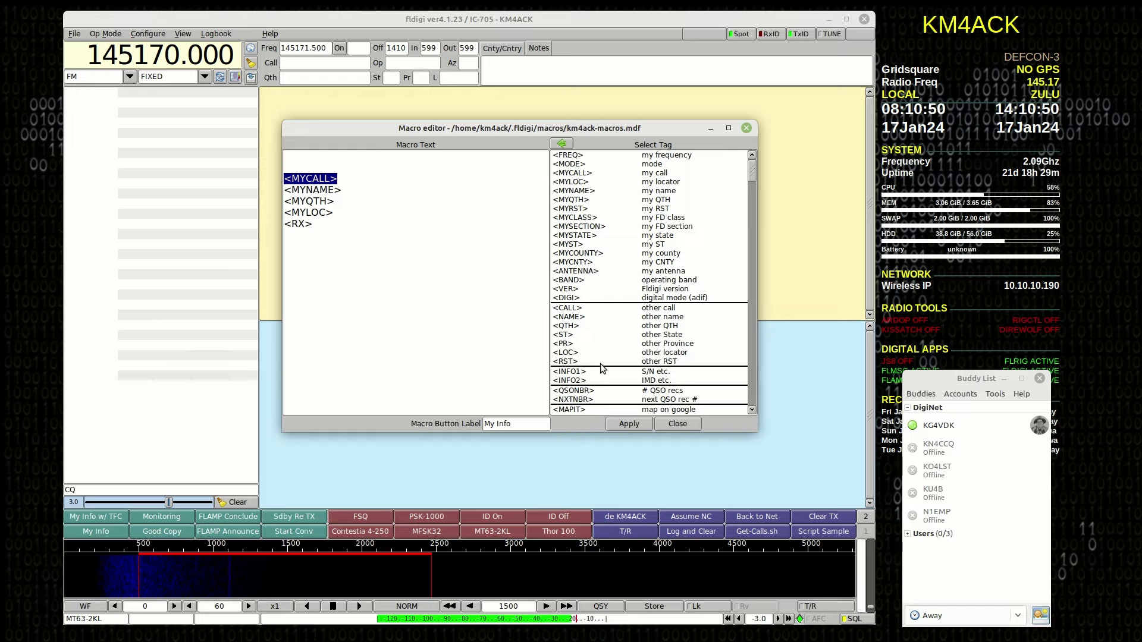
pyautogui.click(680, 424)
# Review the Operator-Station settings that supply the macro tags, and close the configuration
pyautogui.click(149, 34)
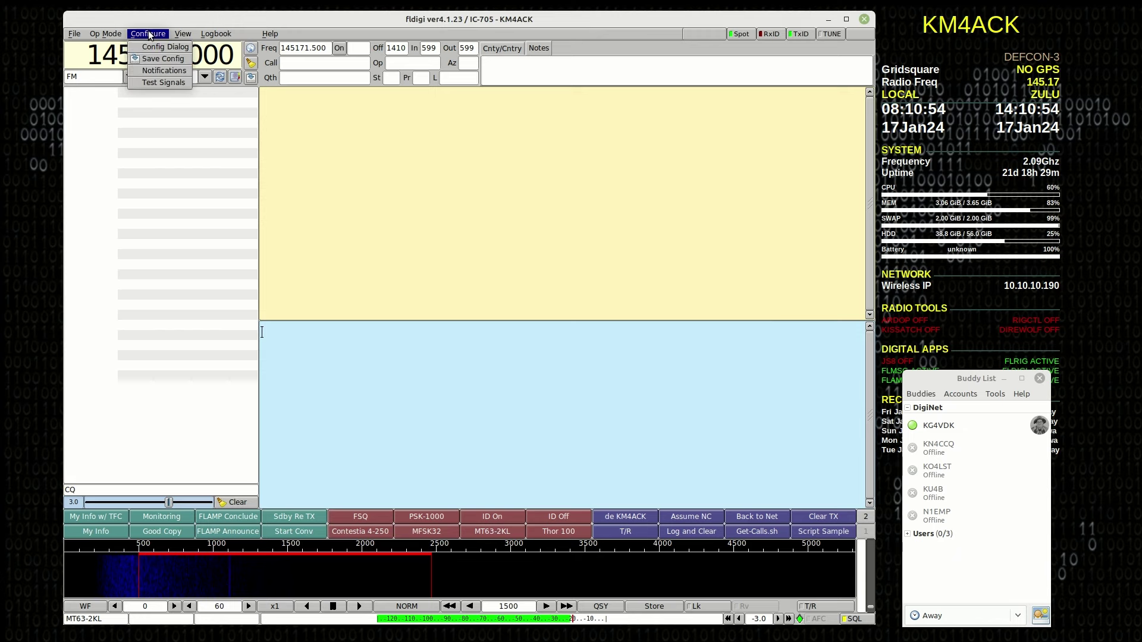
pyautogui.click(156, 47)
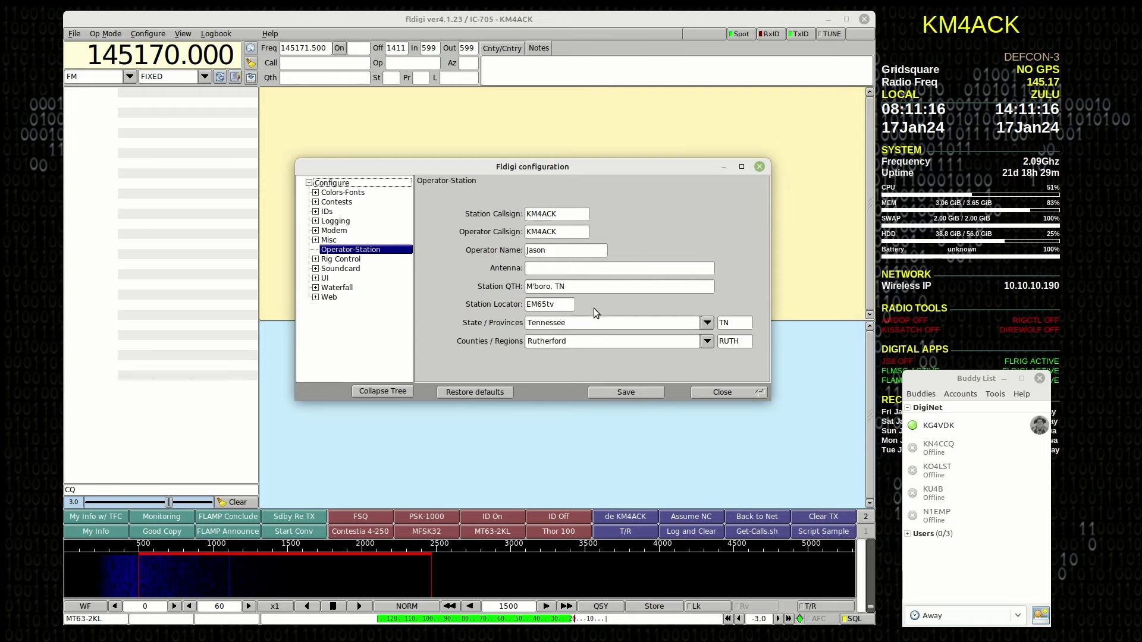
pyautogui.click(700, 392)
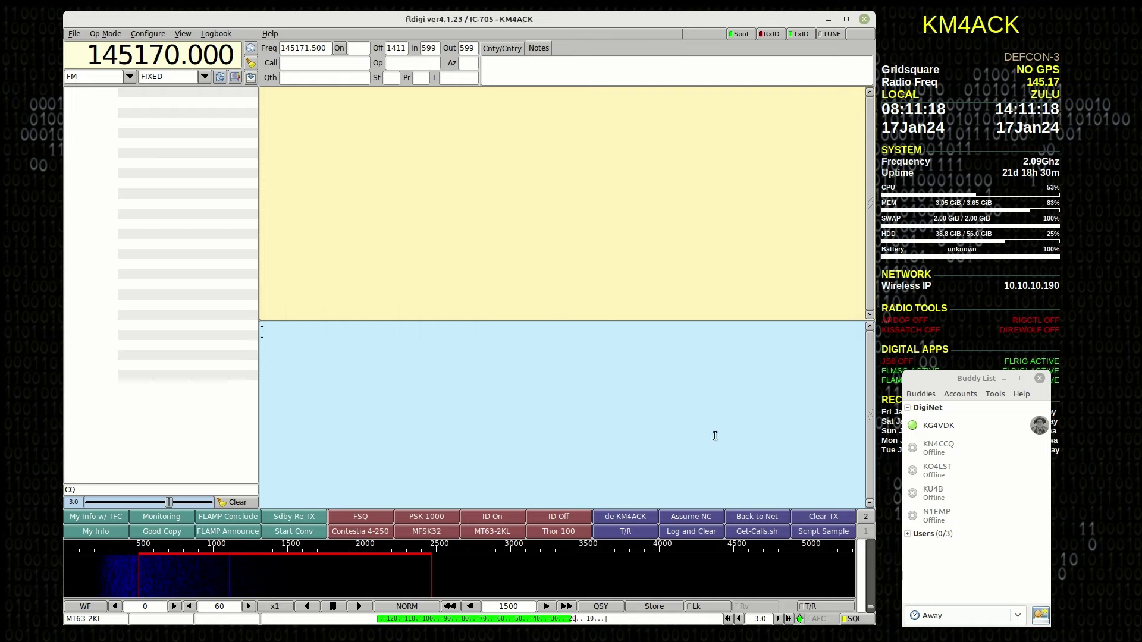
# Edit the empty macro button above MFSK32 in macro set 3, inserting the <MYCALL> tag after two blank lines
pyautogui.click(865, 517)
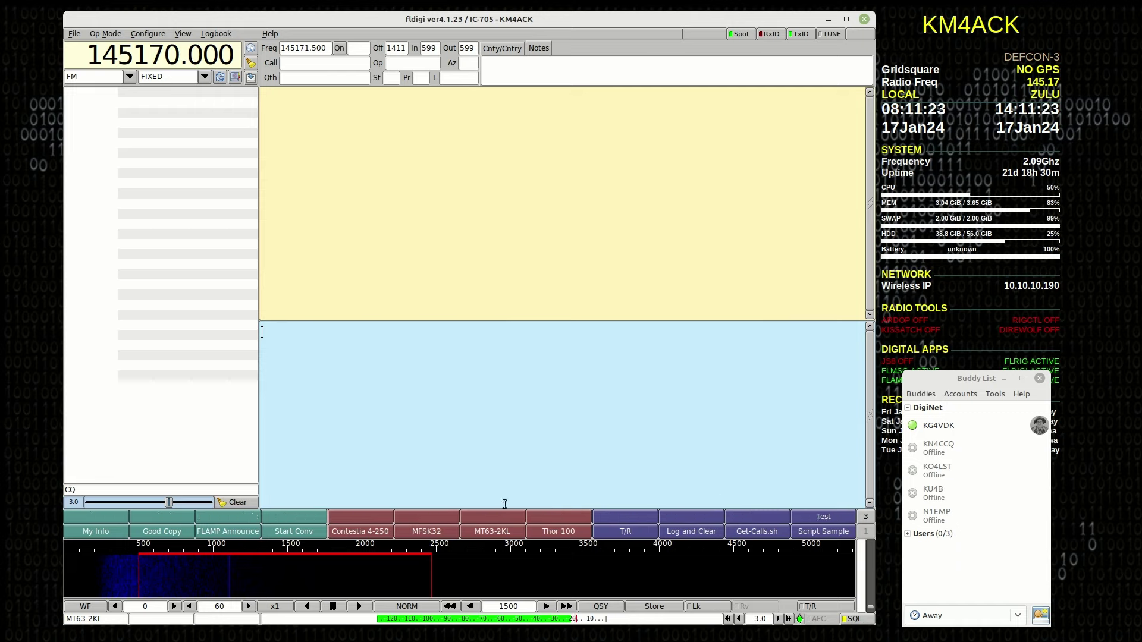
pyautogui.rightClick(425, 516)
pyautogui.moveTo(287, 41); pyautogui.dragTo(549, 104)
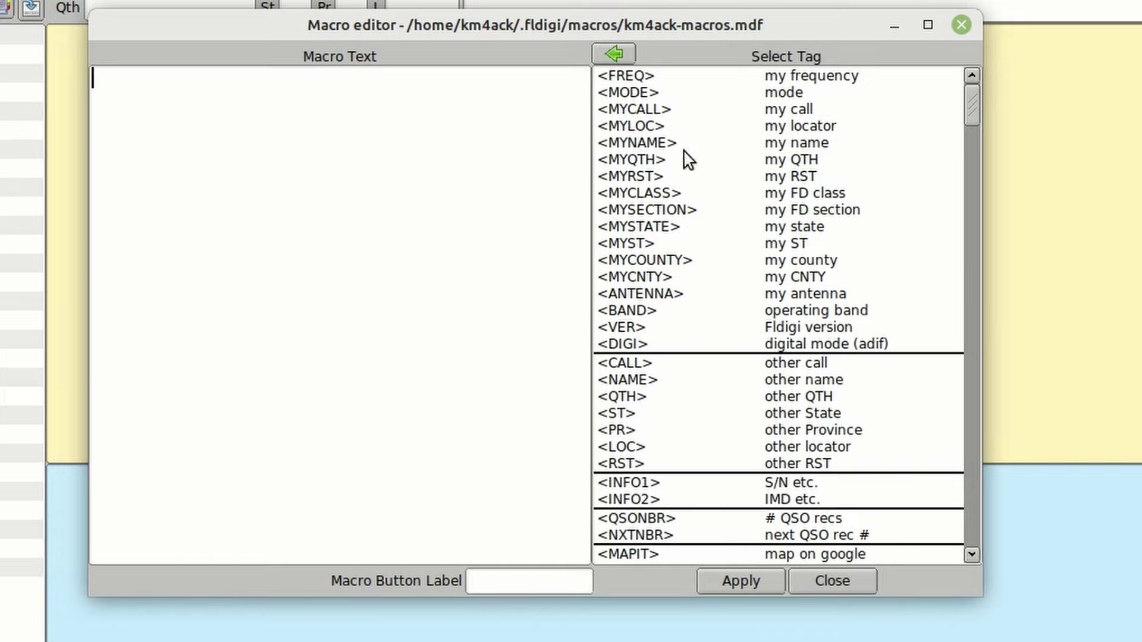
pyautogui.click(637, 106)
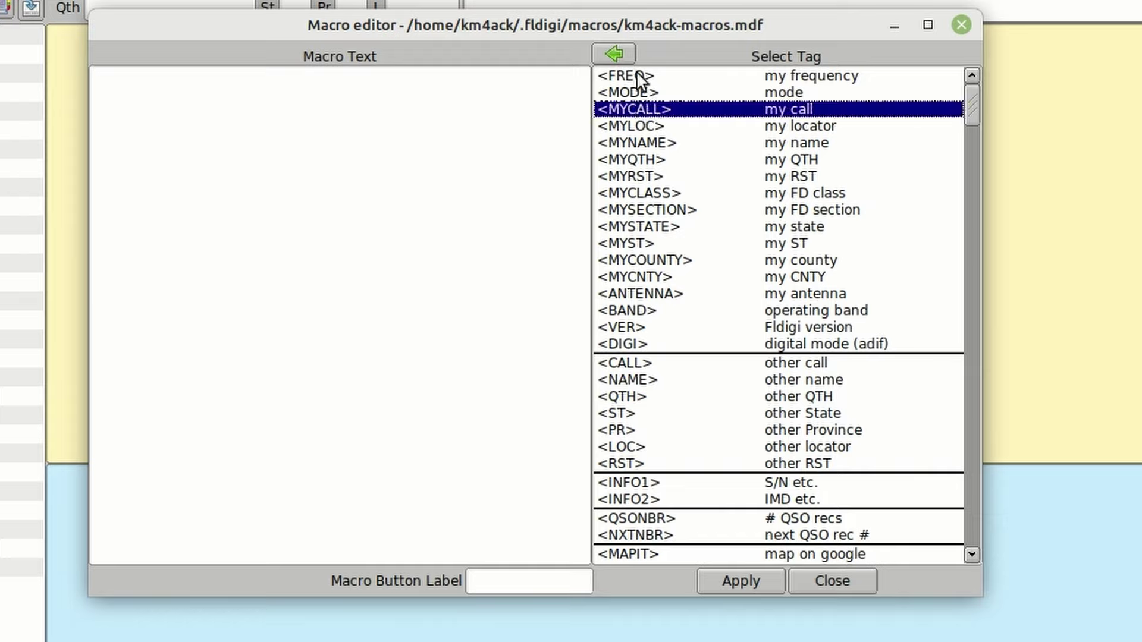
pyautogui.click(273, 94)
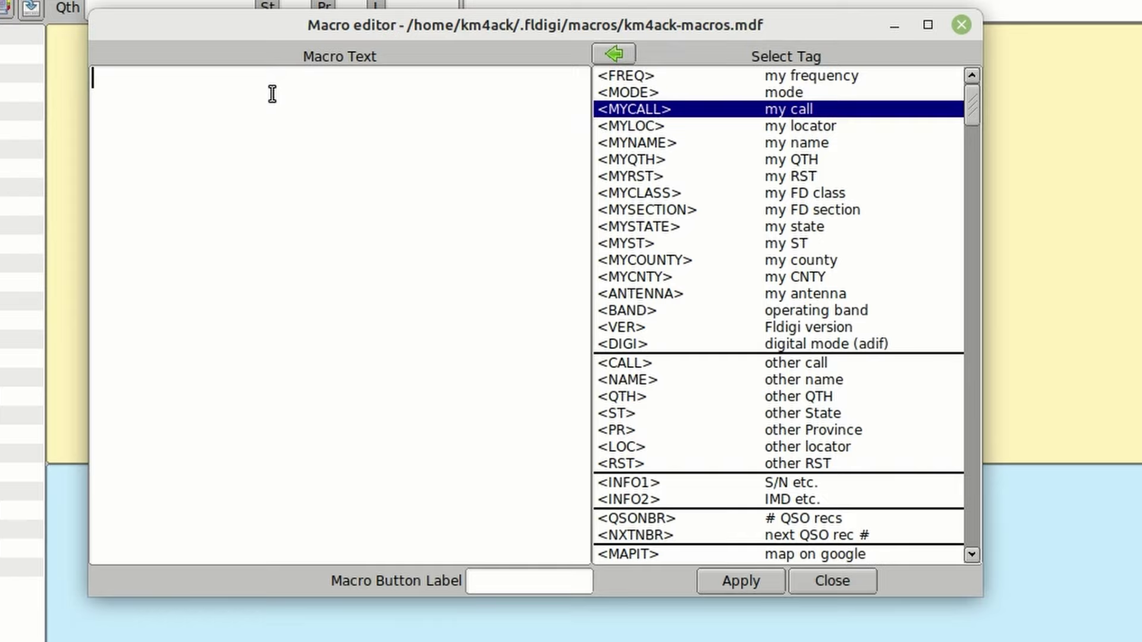
pyautogui.press('Return')
pyautogui.press('Return')
pyautogui.click(614, 55)
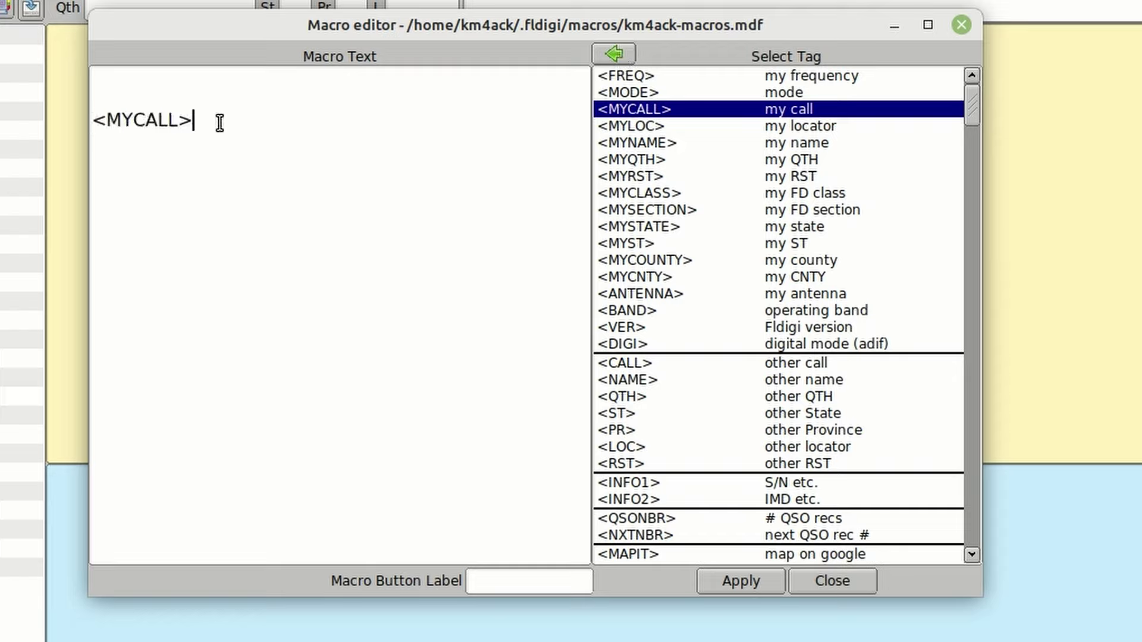
# Add the <MYLOC> tag on its own line below <MYCALL> and start another line in the macro text
pyautogui.press('Return')
pyautogui.click(637, 128)
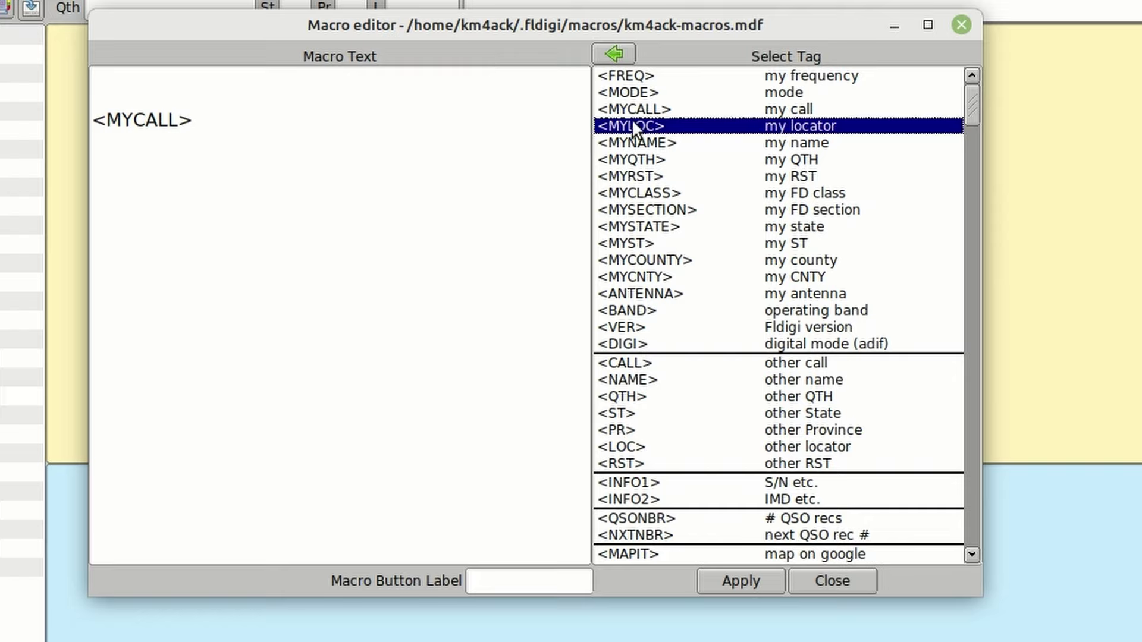
pyautogui.click(611, 55)
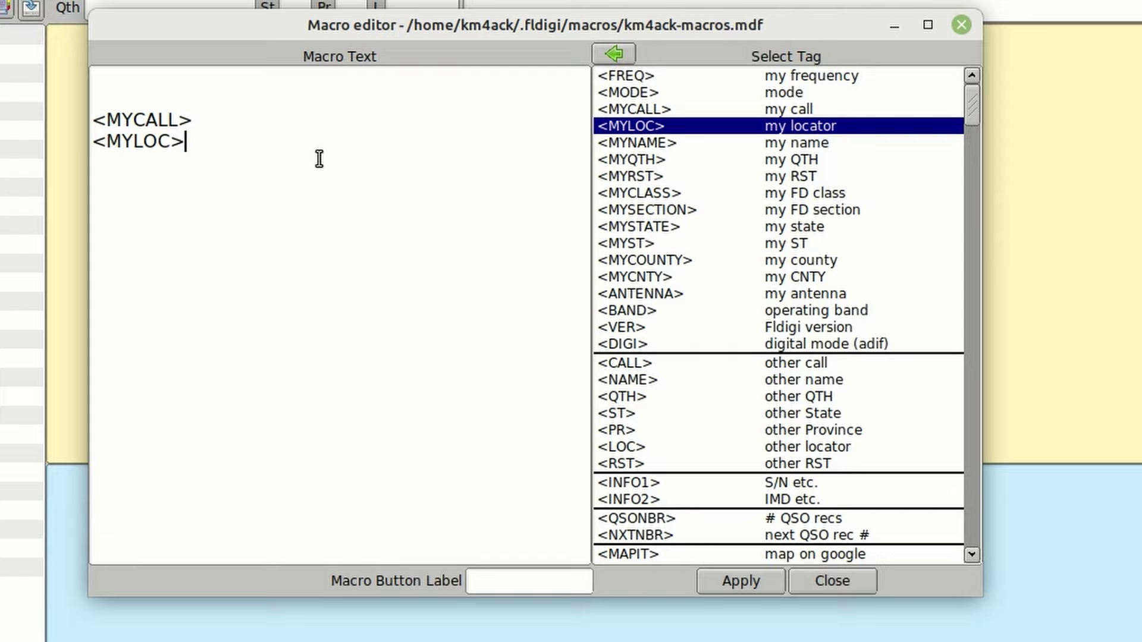
pyautogui.press('Return')
pyautogui.write('<RX>')
pyautogui.press('BackSpace')
pyautogui.press('BackSpace')
pyautogui.press('BackSpace')
pyautogui.press('BackSpace')
# Insert the <RX> receive tag from the tag list on the line below <MYLOC>
pyautogui.scroll(-2, 803, 301)
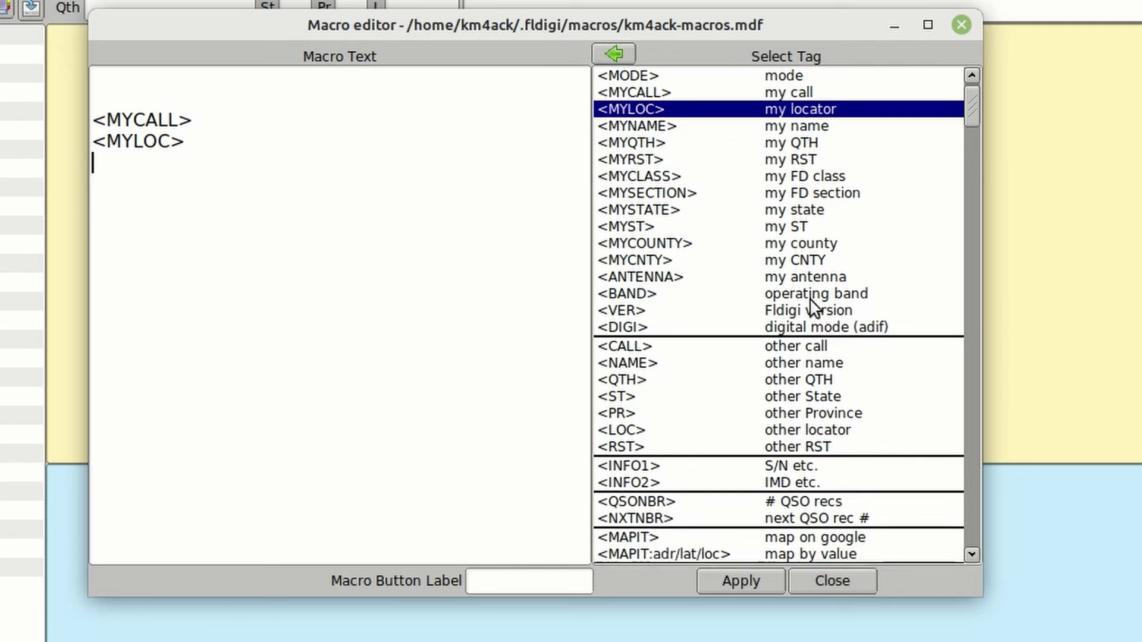
pyautogui.scroll(-8, 812, 301)
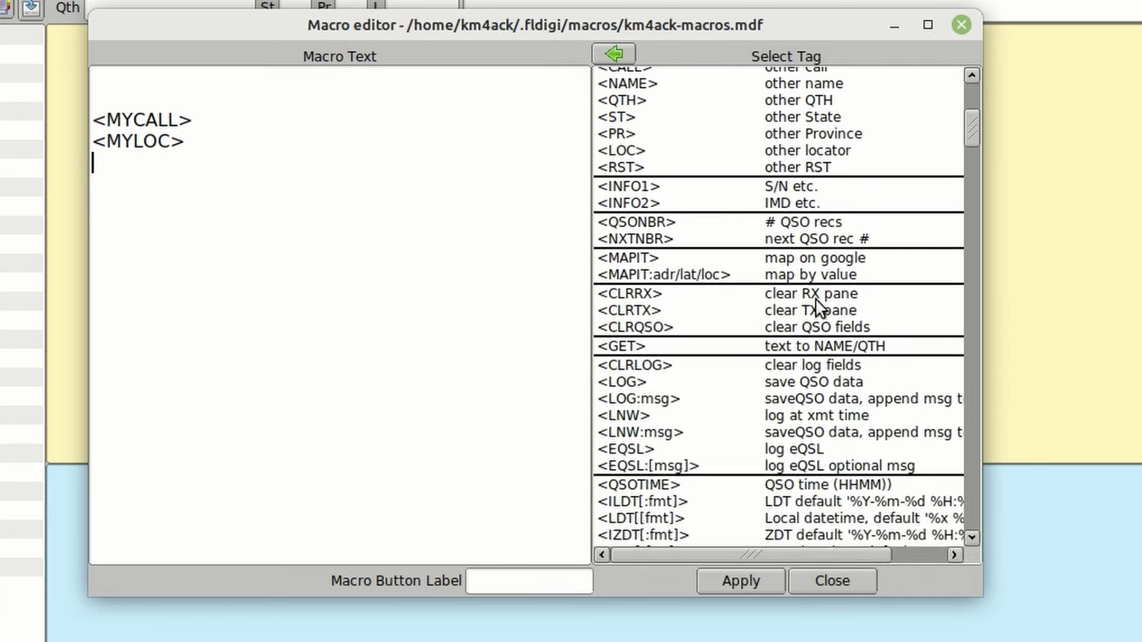
pyautogui.scroll(-9, 816, 303)
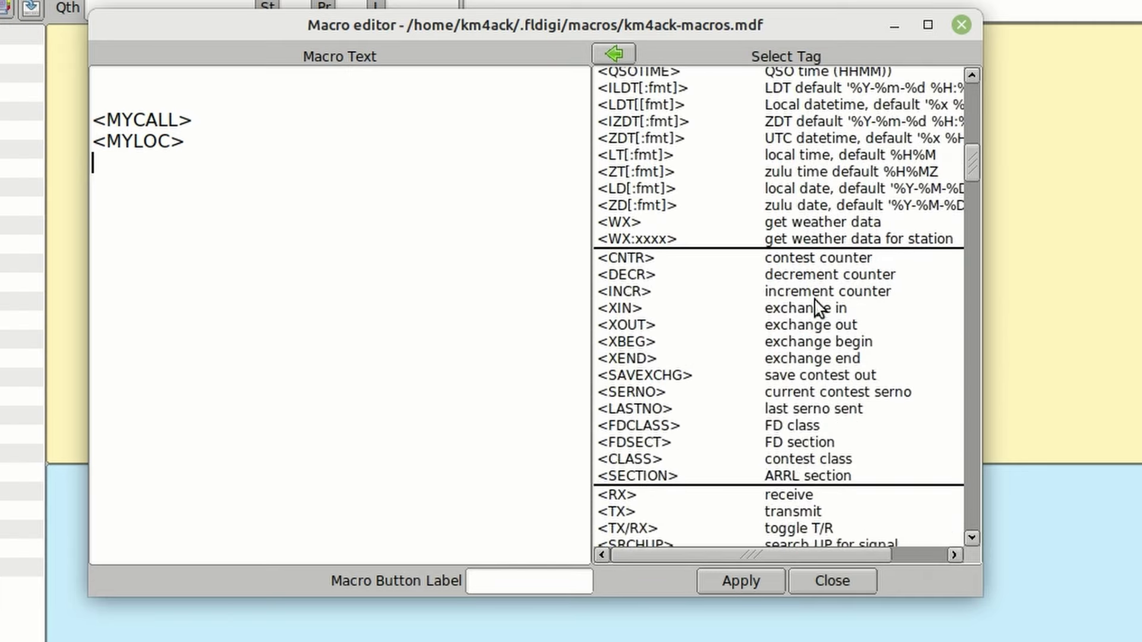
pyautogui.scroll(-2, 816, 303)
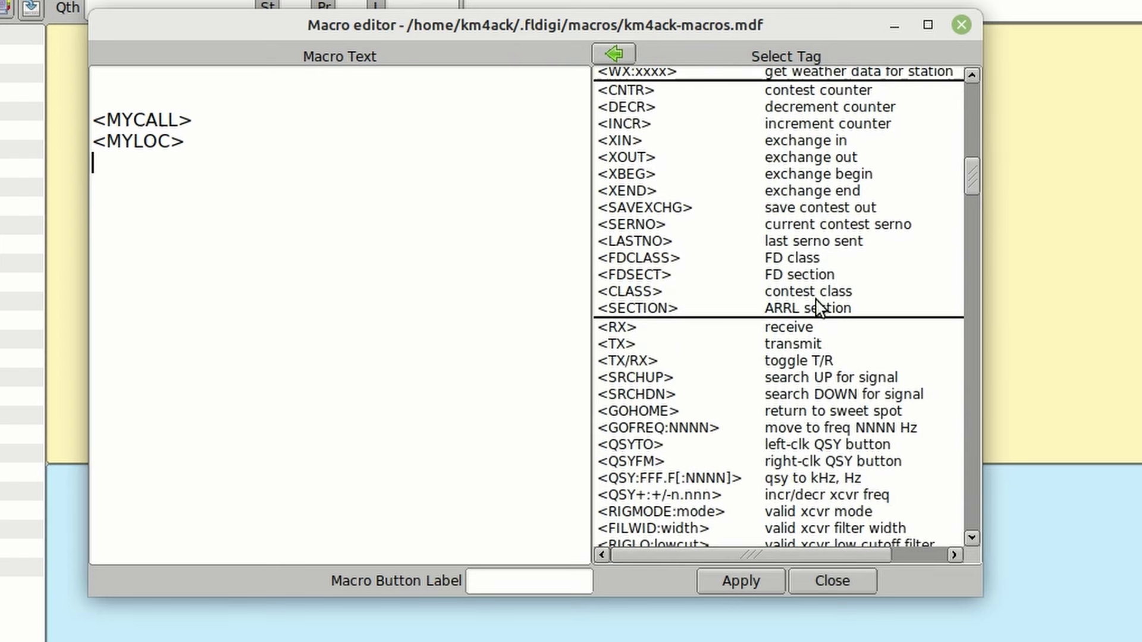
pyautogui.click(624, 333)
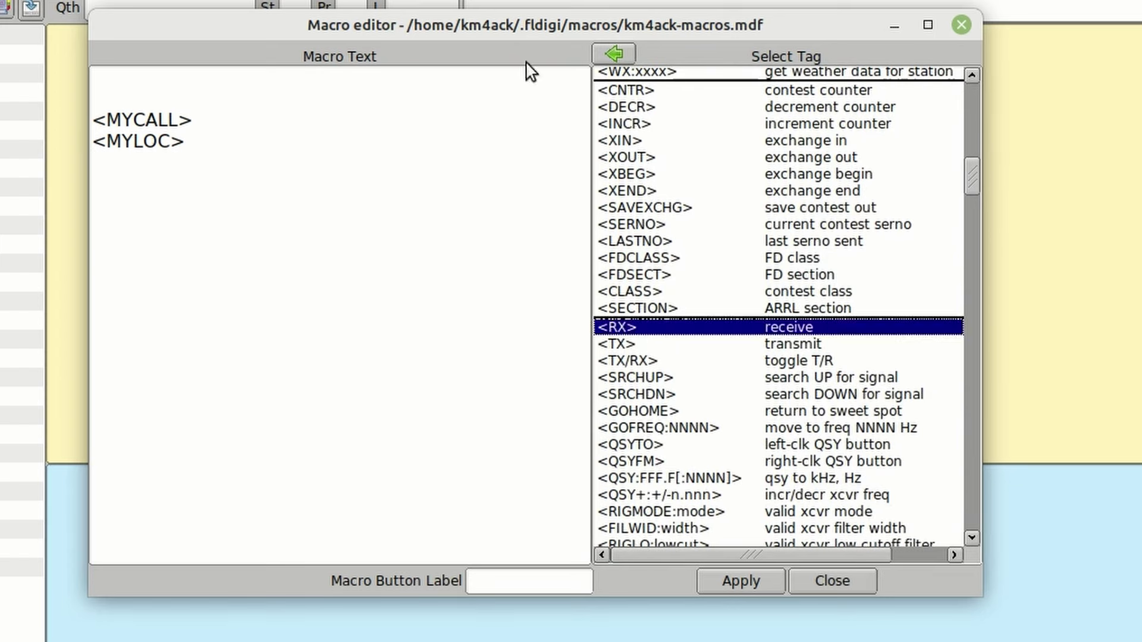
pyautogui.click(616, 53)
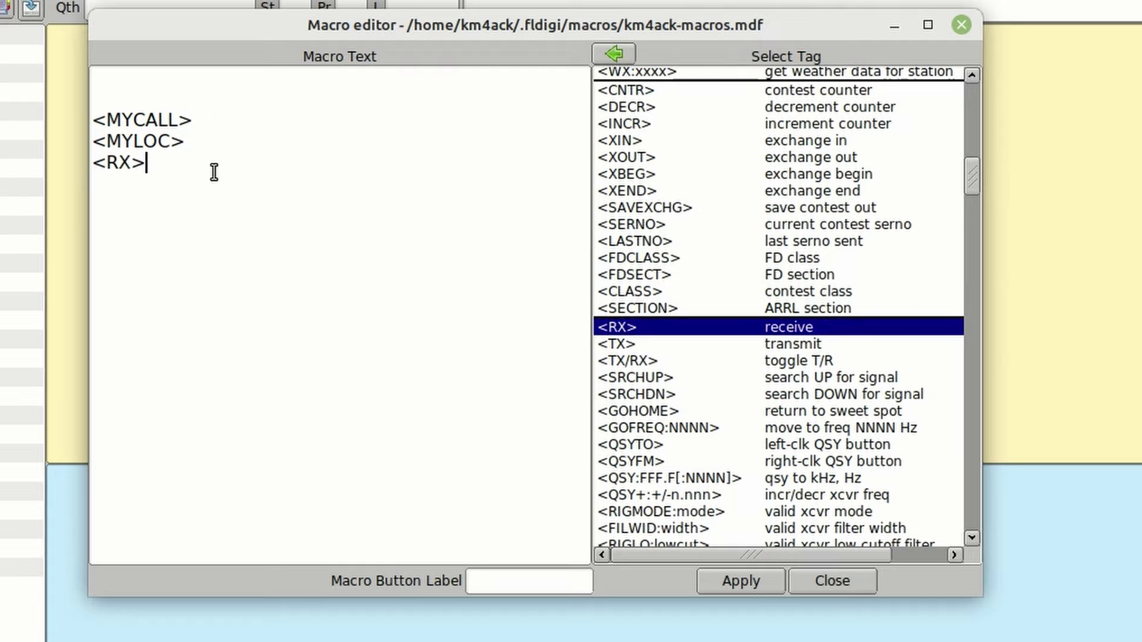
# Label the macro button "Video Test", apply the macro, and run it once as a test
pyautogui.click(520, 578)
pyautogui.write('VIao')
pyautogui.press('BackSpace')
pyautogui.press('BackSpace')
pyautogui.press('BackSpace')
pyautogui.write('ideo TEst')
pyautogui.press('BackSpace')
pyautogui.press('BackSpace')
pyautogui.press('BackSpace')
pyautogui.write('est')
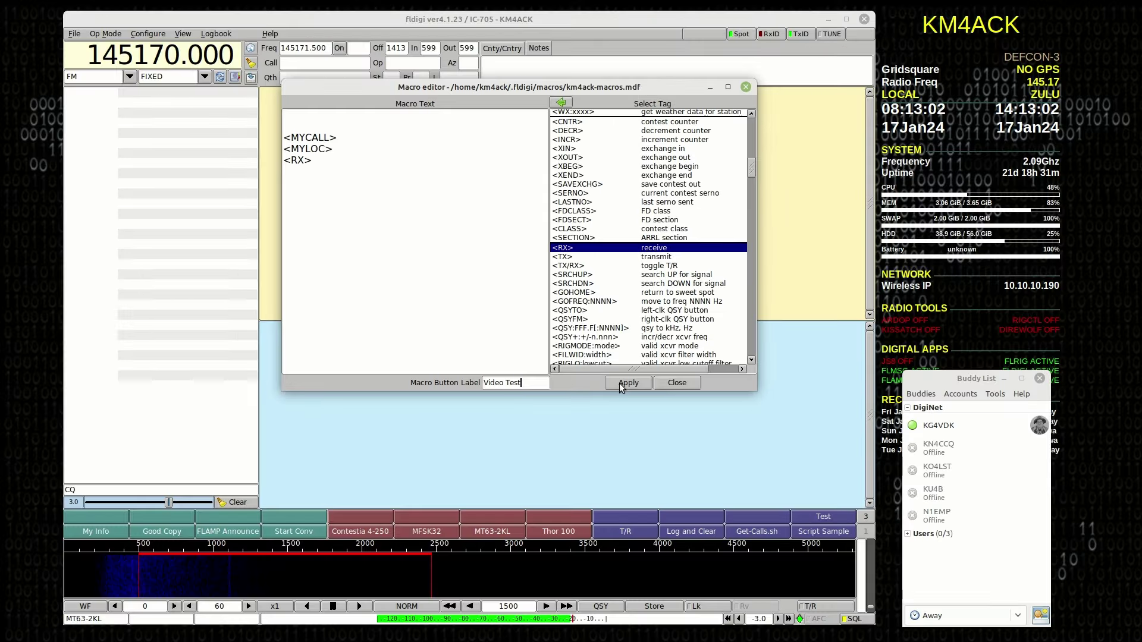
pyautogui.click(724, 581)
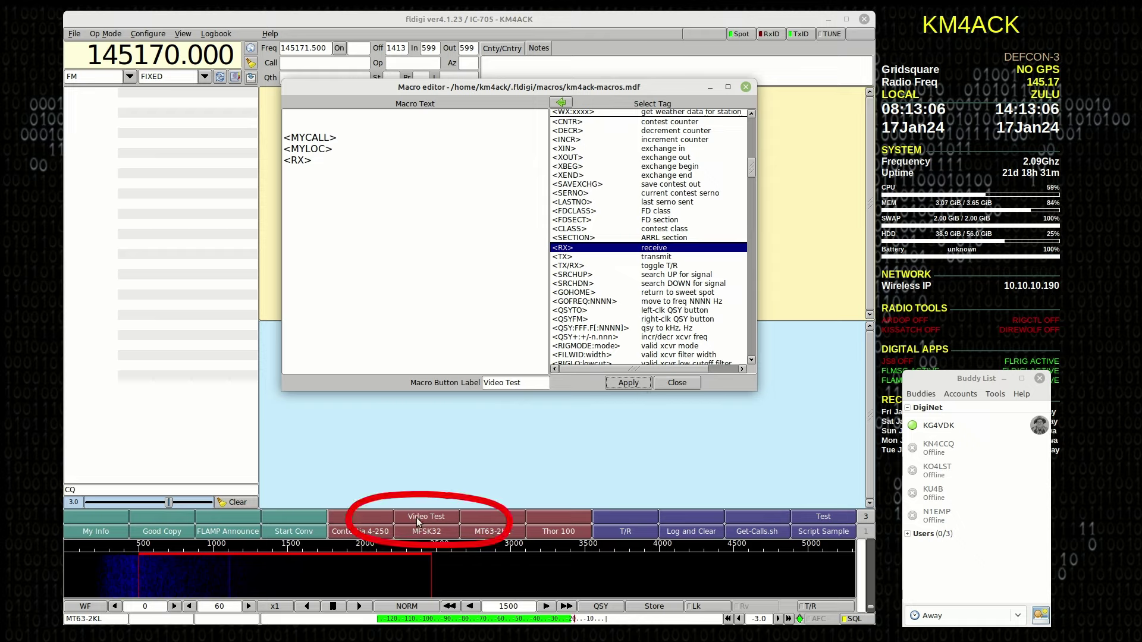
pyautogui.click(676, 382)
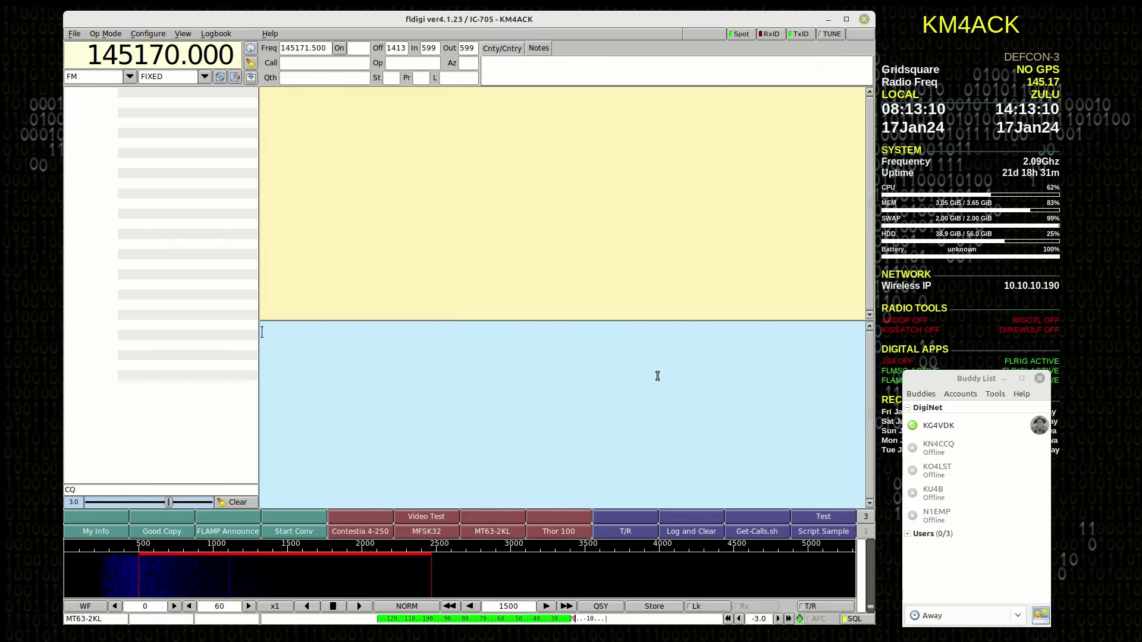
pyautogui.click(423, 516)
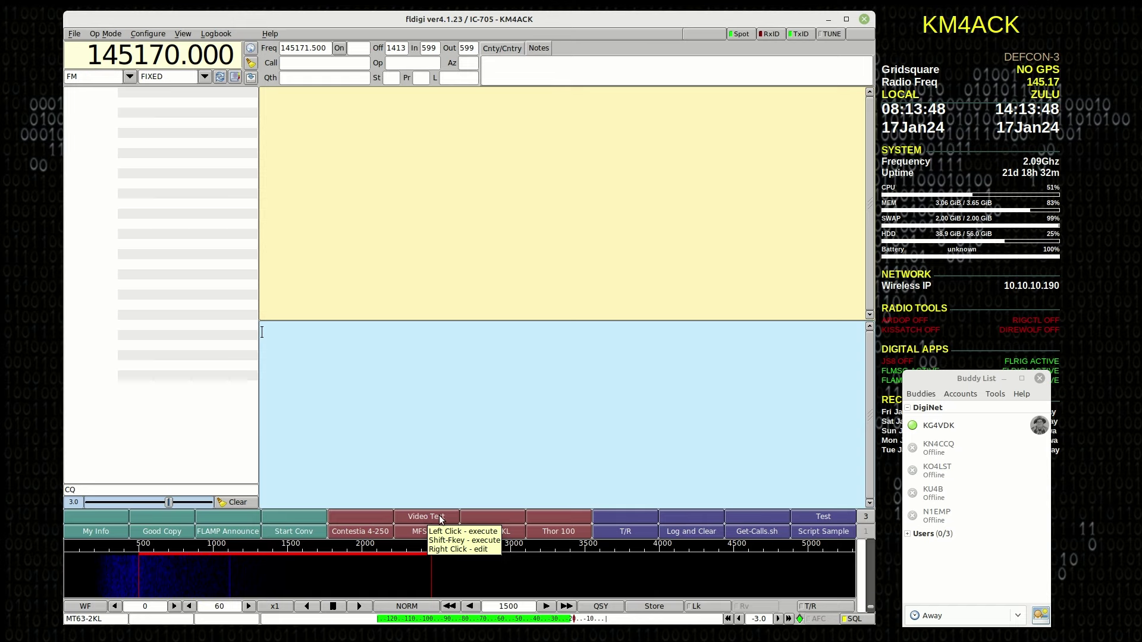
# Reopen the Video Test macro for editing and insert the <TX> transmit tag on the blank line directly above <MYCALL>
pyautogui.rightClick(441, 517)
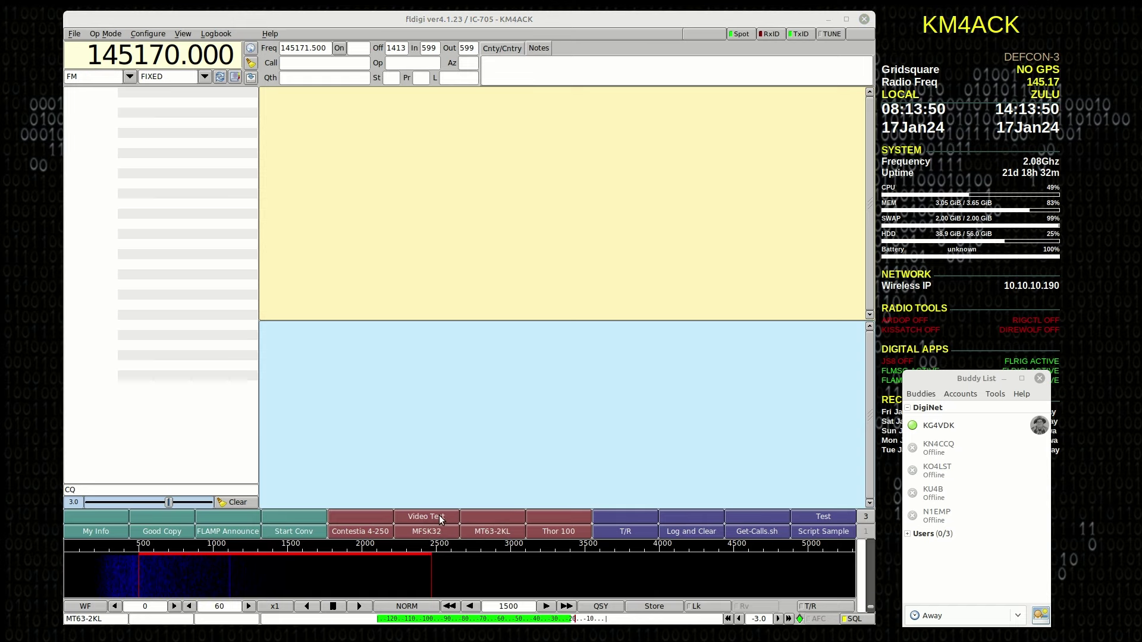
pyautogui.moveTo(294, 42); pyautogui.dragTo(533, 142)
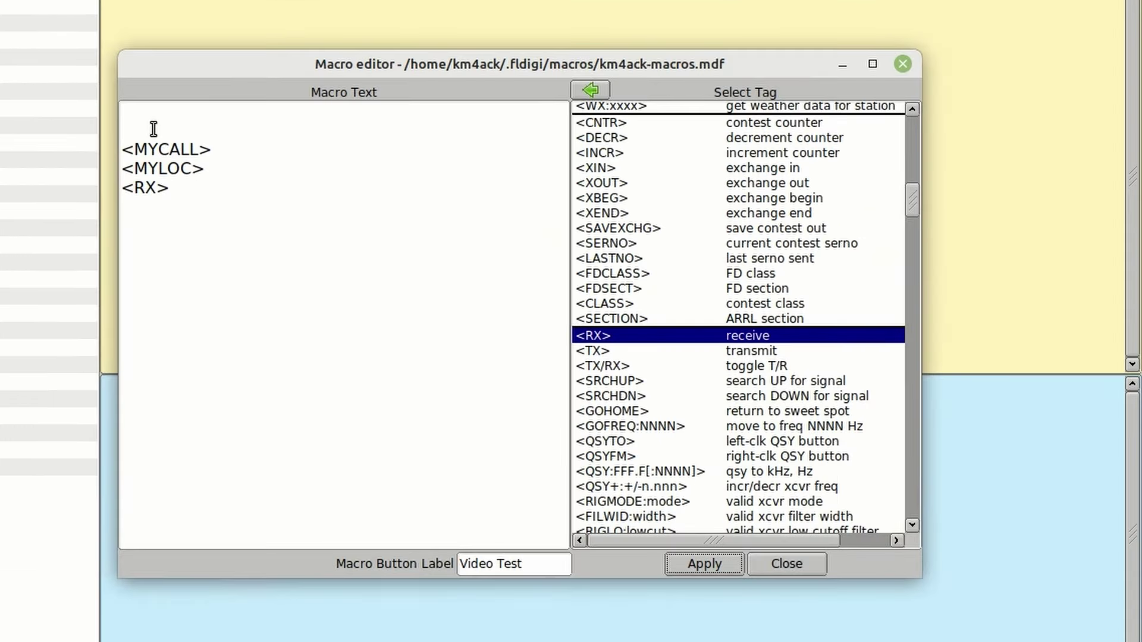
pyautogui.click(154, 129)
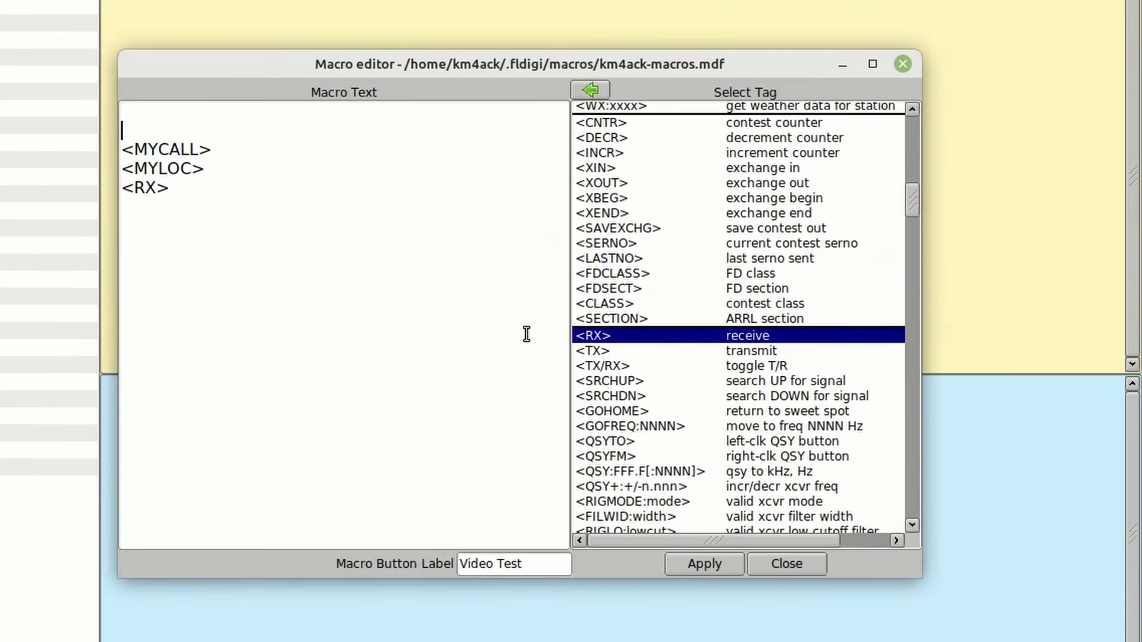
pyautogui.click(598, 350)
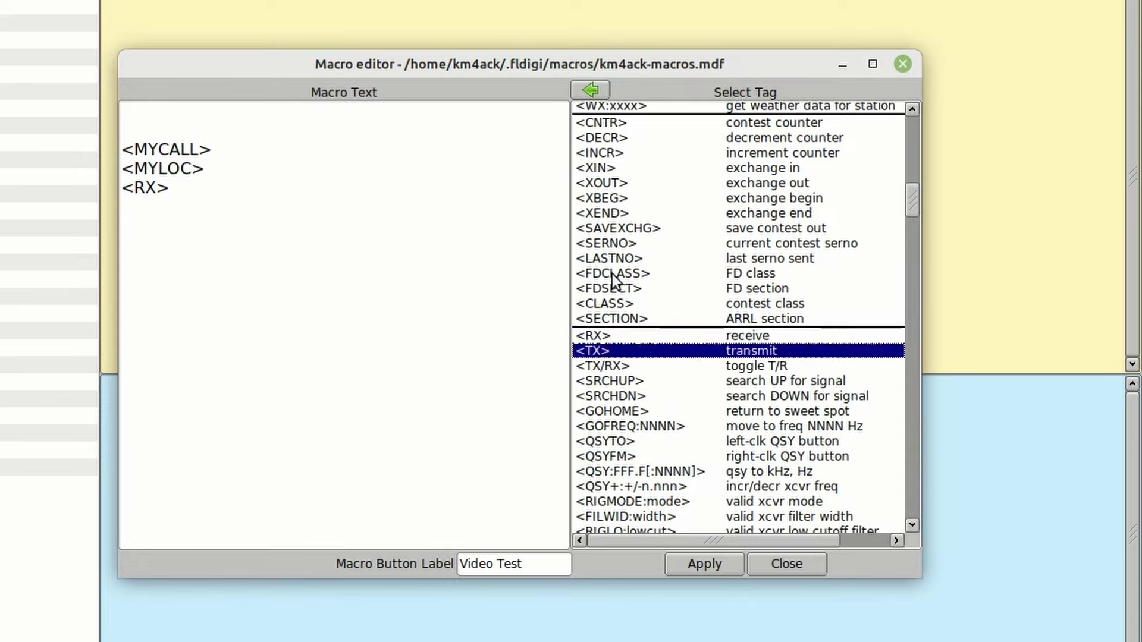
pyautogui.click(592, 91)
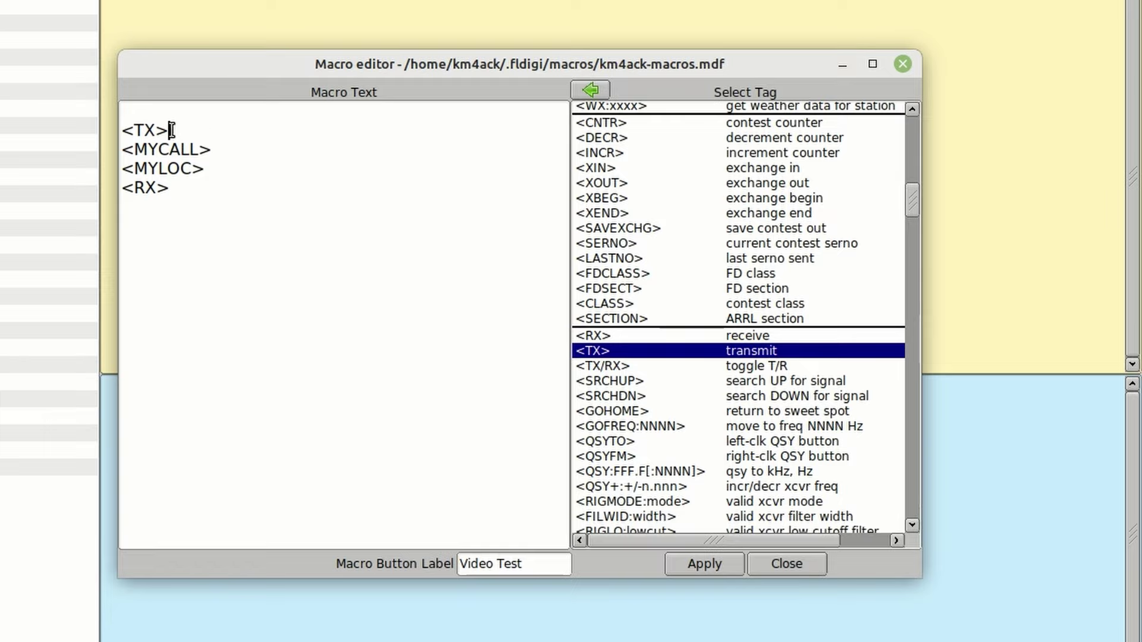
# Review the order of the <TX>, <MYCALL>, <MYLOC> and <RX> tags in the Video Test macro text
pyautogui.moveTo(172, 130); pyautogui.dragTo(108, 131)
pyautogui.moveTo(212, 150); pyautogui.dragTo(102, 154)
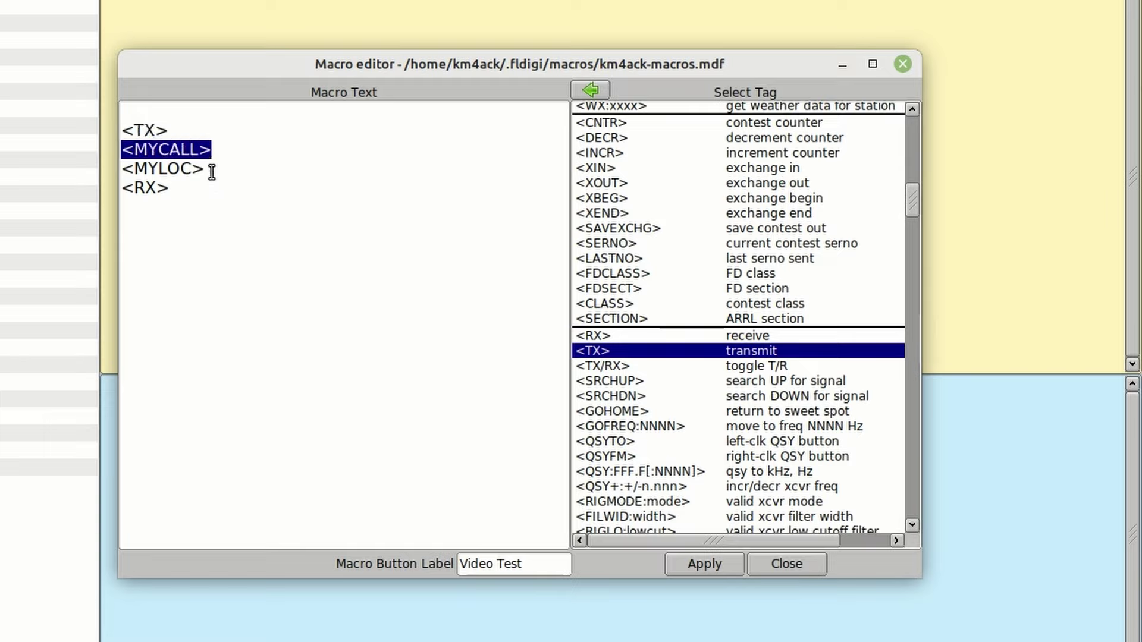
pyautogui.moveTo(207, 168); pyautogui.dragTo(61, 173)
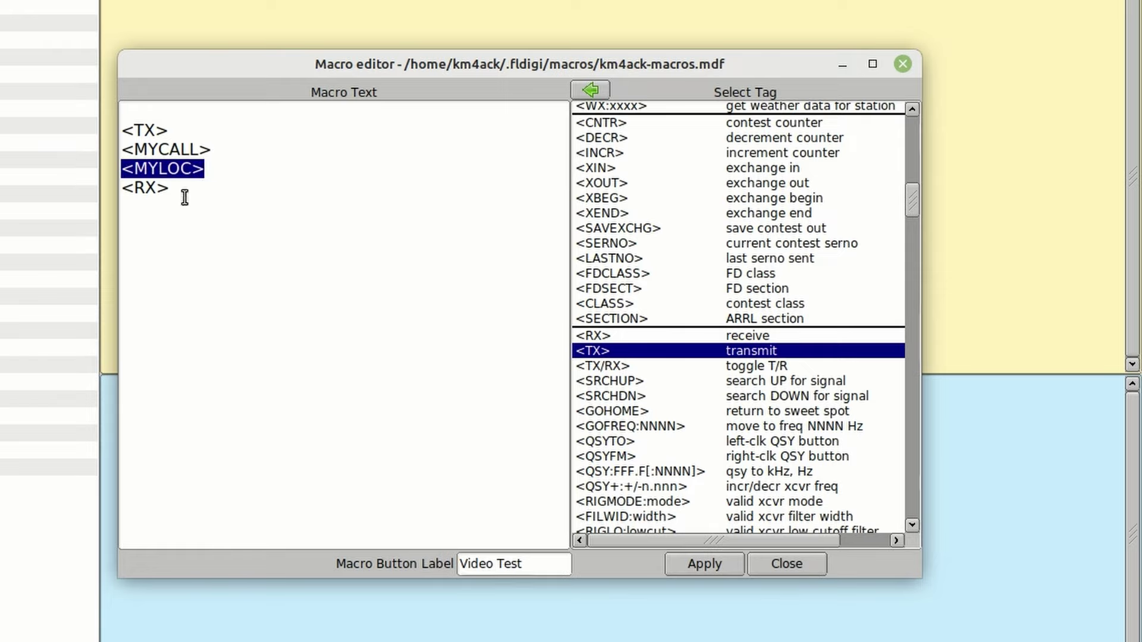
pyautogui.moveTo(174, 189); pyautogui.dragTo(74, 187)
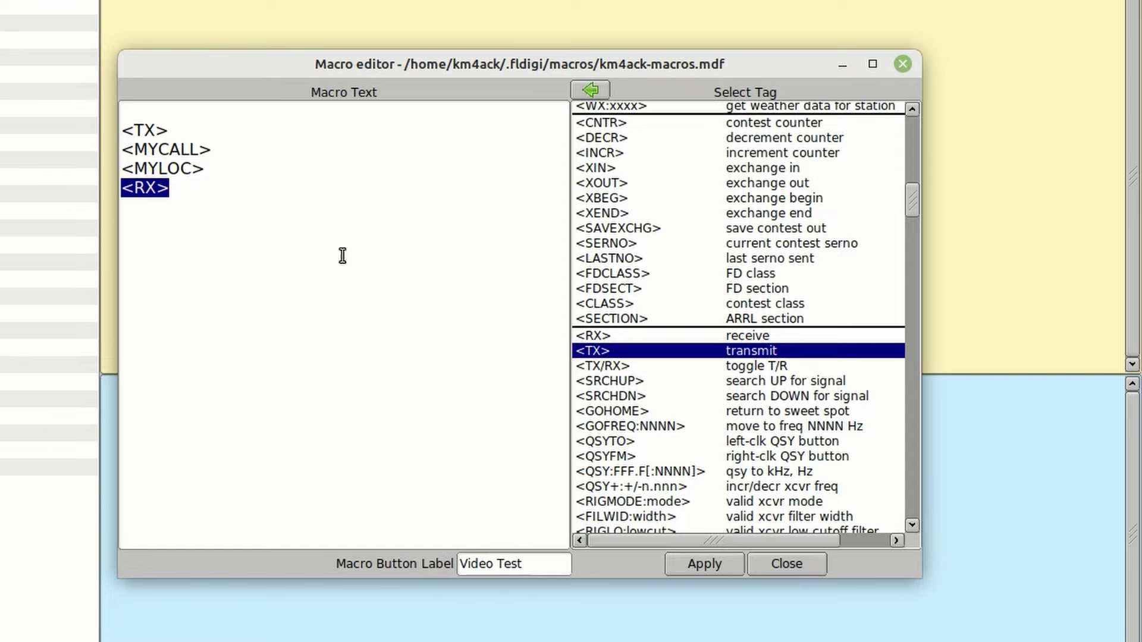
# Apply the edited Video Test macro, then reopen it for editing and look through the tag list as far as the MODEM tags
pyautogui.click(705, 564)
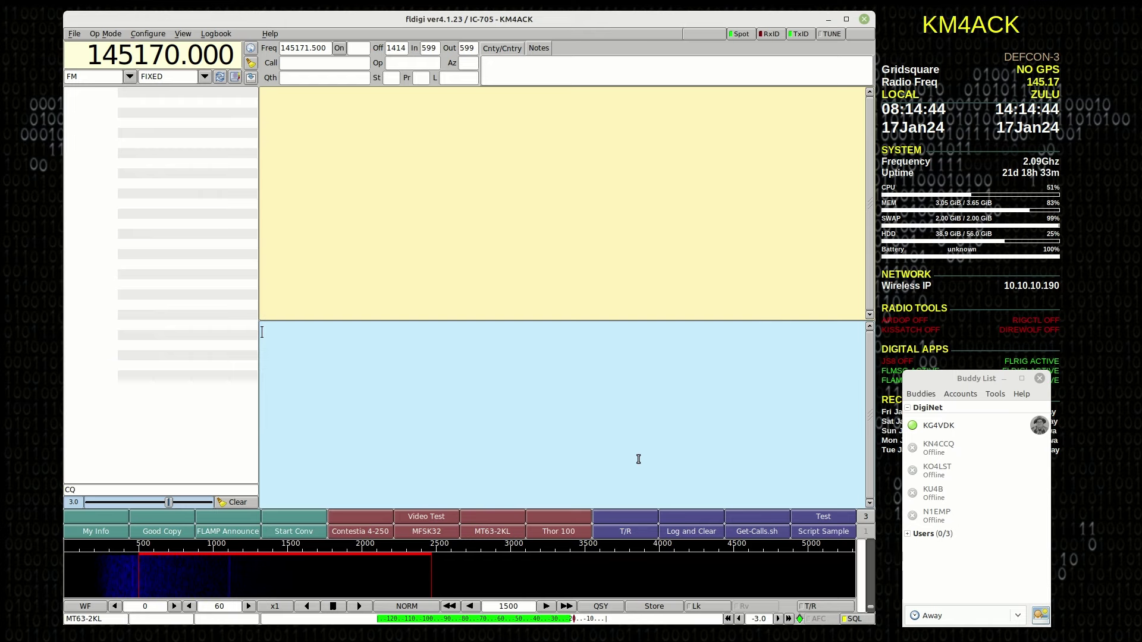
pyautogui.rightClick(426, 517)
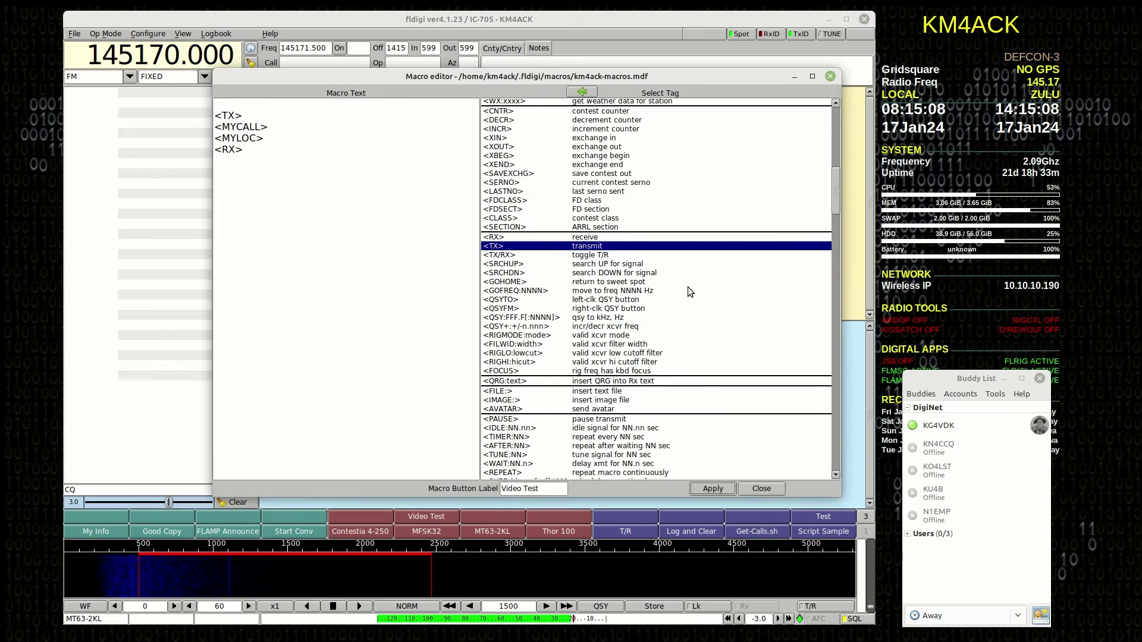
pyautogui.scroll(8, 740, 273)
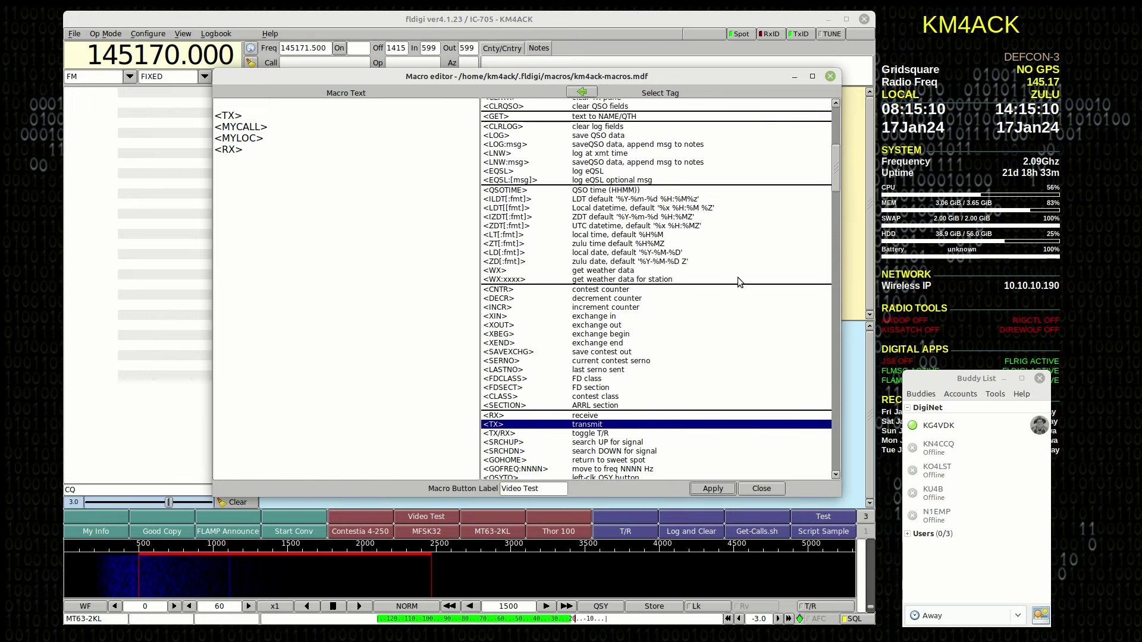
pyautogui.scroll(-3, 735, 277)
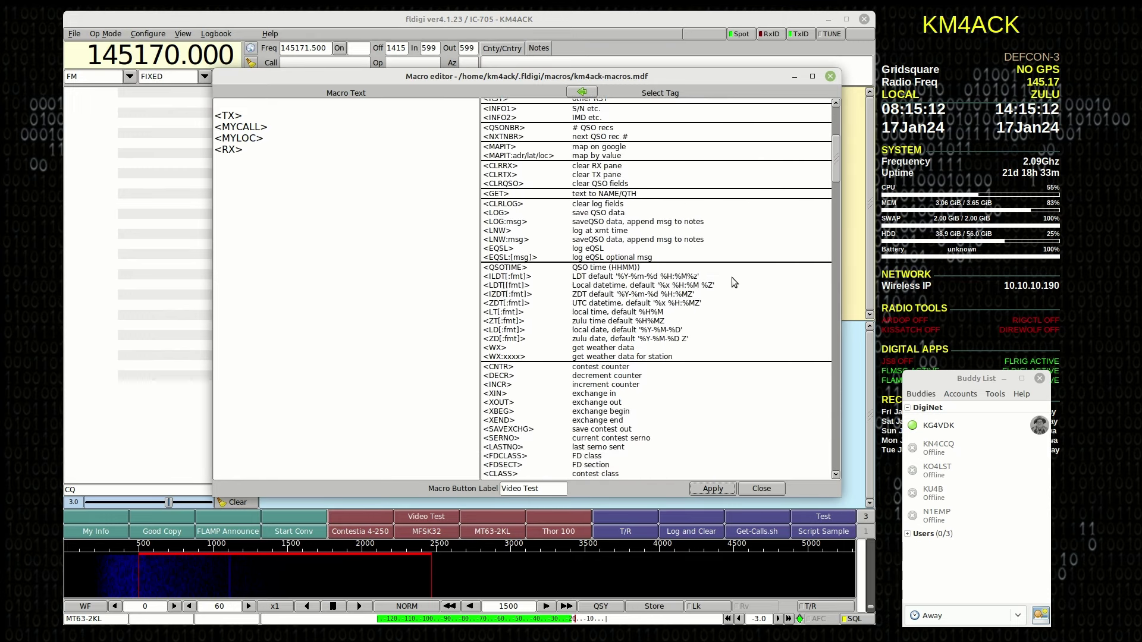
pyautogui.scroll(-10, 733, 282)
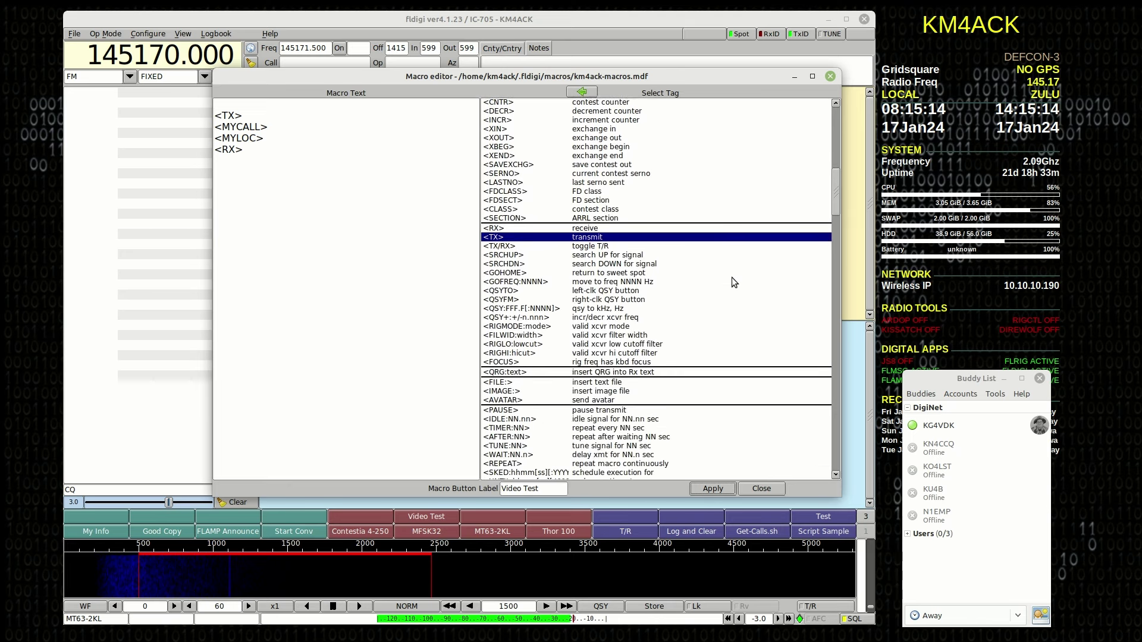
pyautogui.scroll(-10, 732, 277)
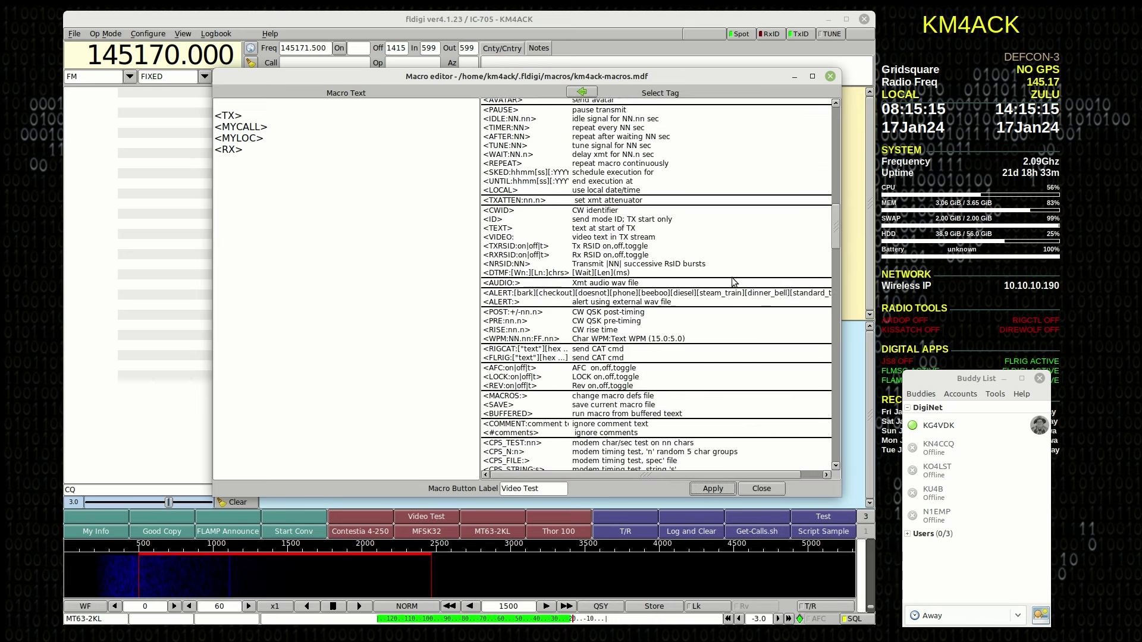
pyautogui.scroll(-7, 731, 277)
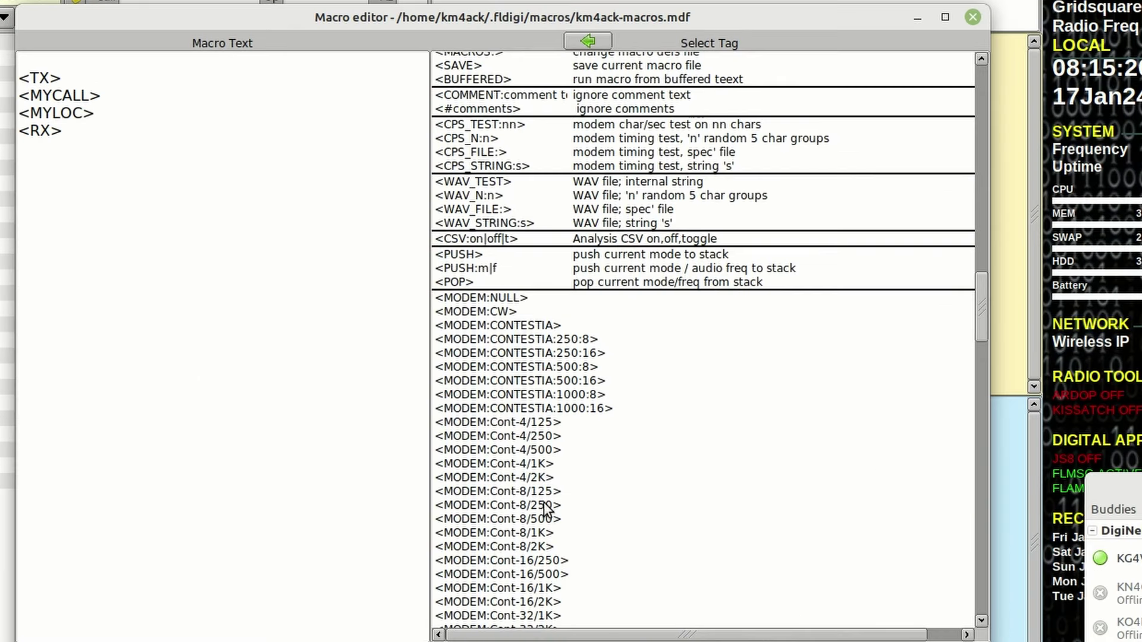
pyautogui.scroll(-3, 761, 504)
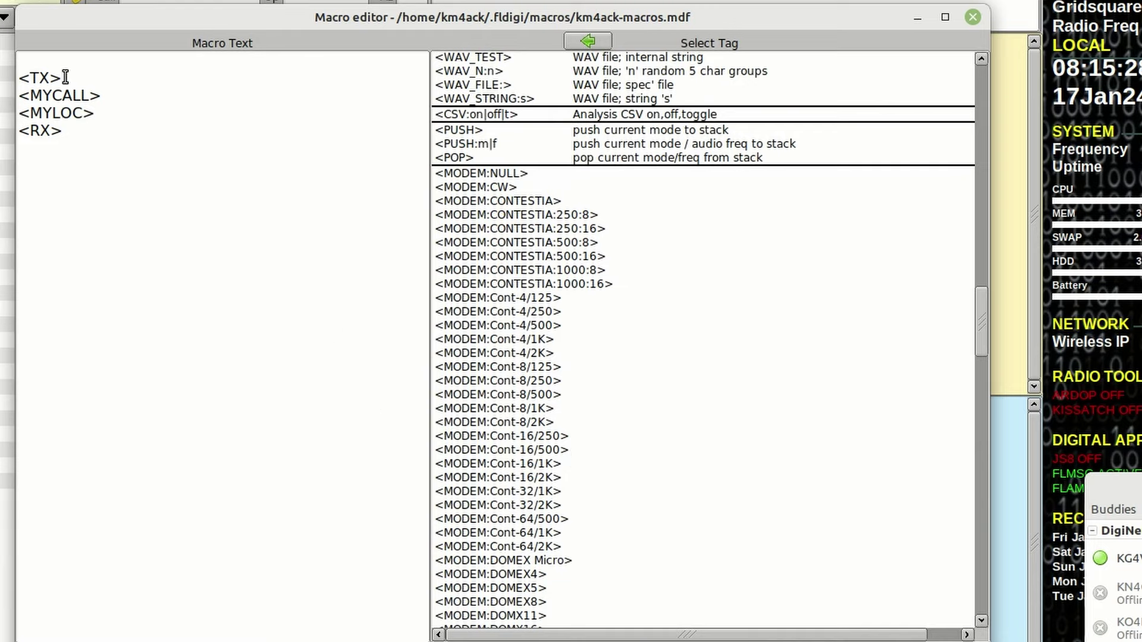
# Replace the <TX> tag above <MYCALL> with the <MODEM:Cont-4/250> tag and close the macro editor
pyautogui.click(21, 78)
pyautogui.press('Return')
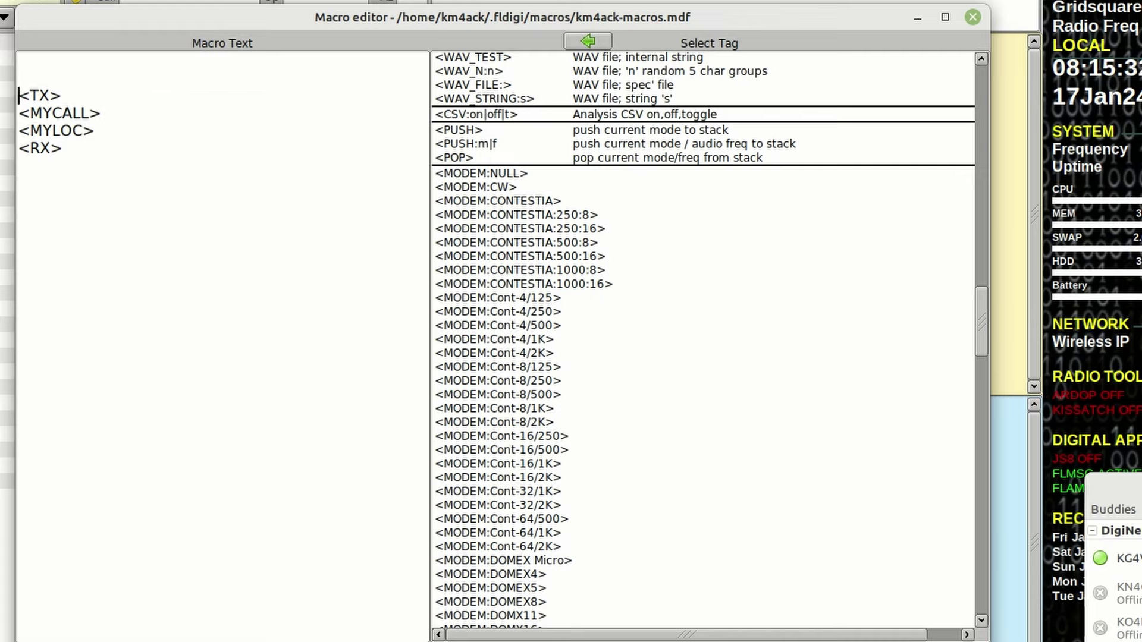
pyautogui.hotkey('shift', 'Right')
pyautogui.hotkey('shift', 'Right')
pyautogui.hotkey('shift', 'Right')
pyautogui.hotkey('shift', 'Right')
pyautogui.hotkey('shift', 'Right')
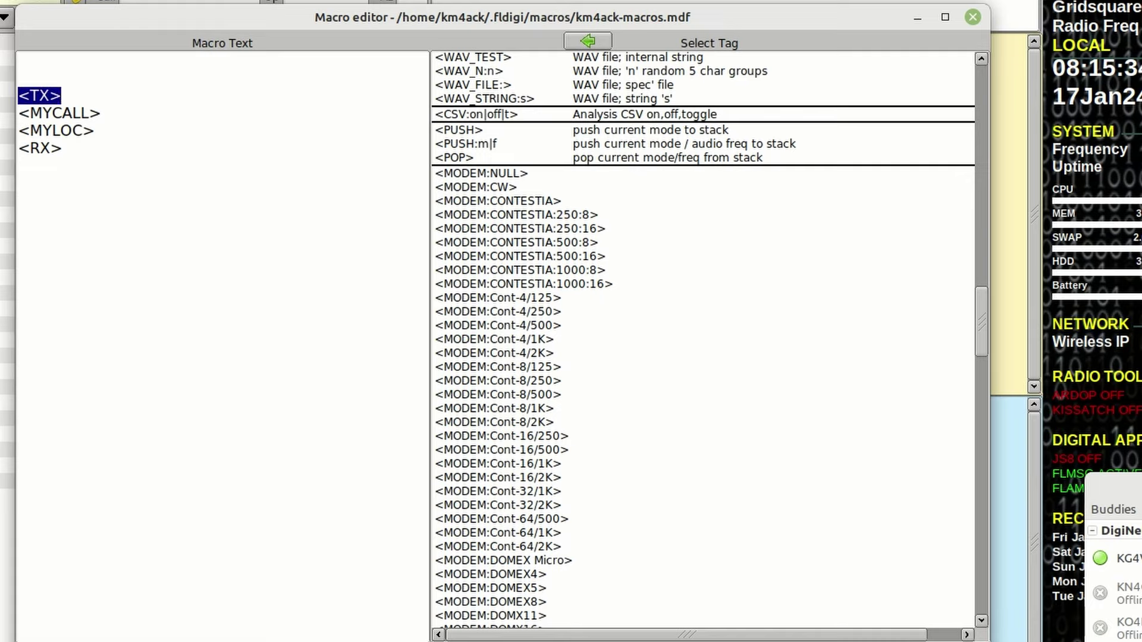
pyautogui.hotkey('shift', 'Left')
pyautogui.press('BackSpace')
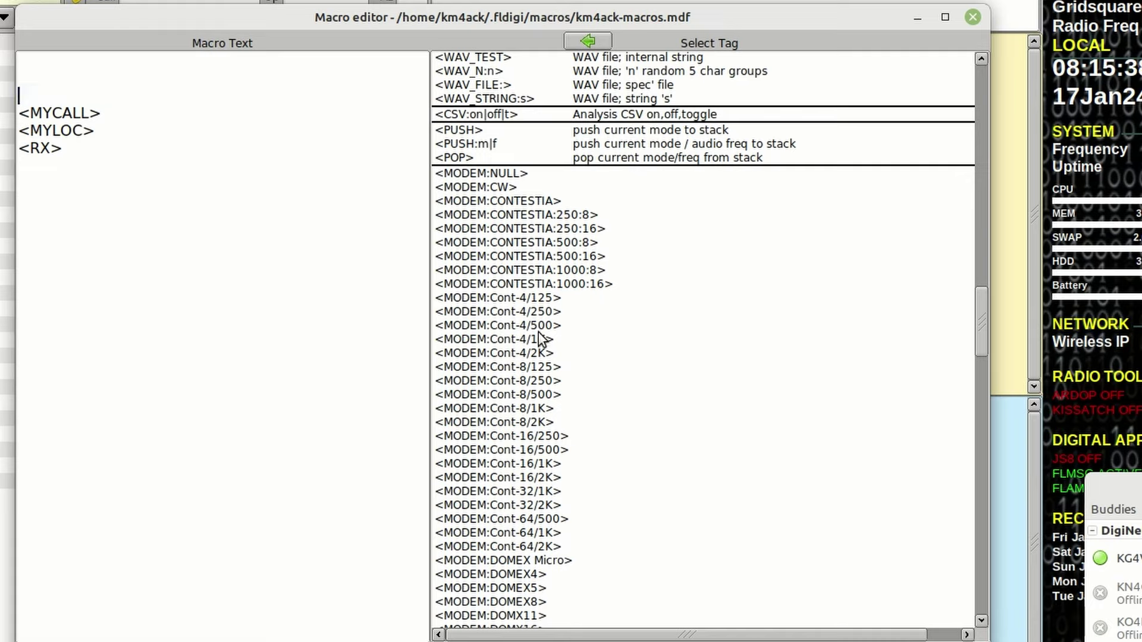
pyautogui.click(500, 312)
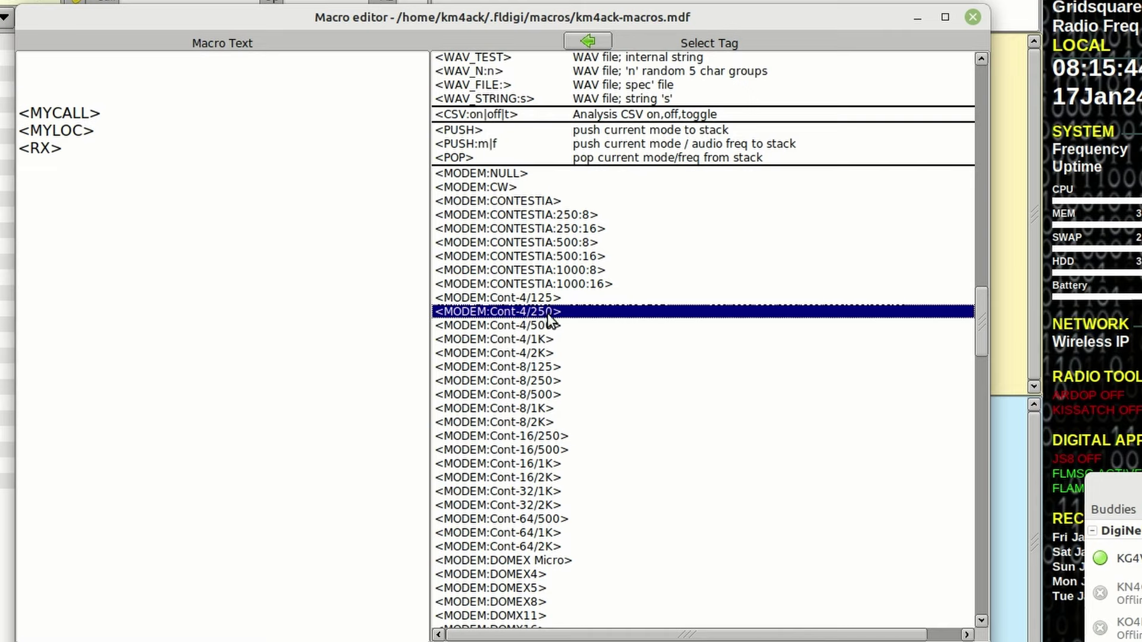
pyautogui.click(588, 40)
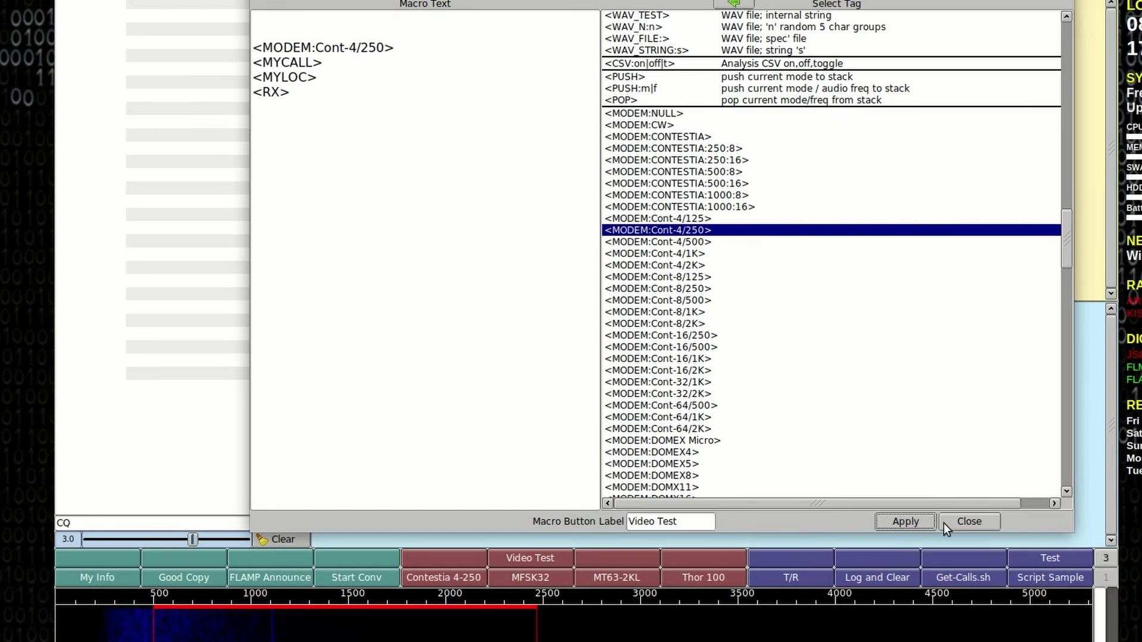
pyautogui.click(962, 521)
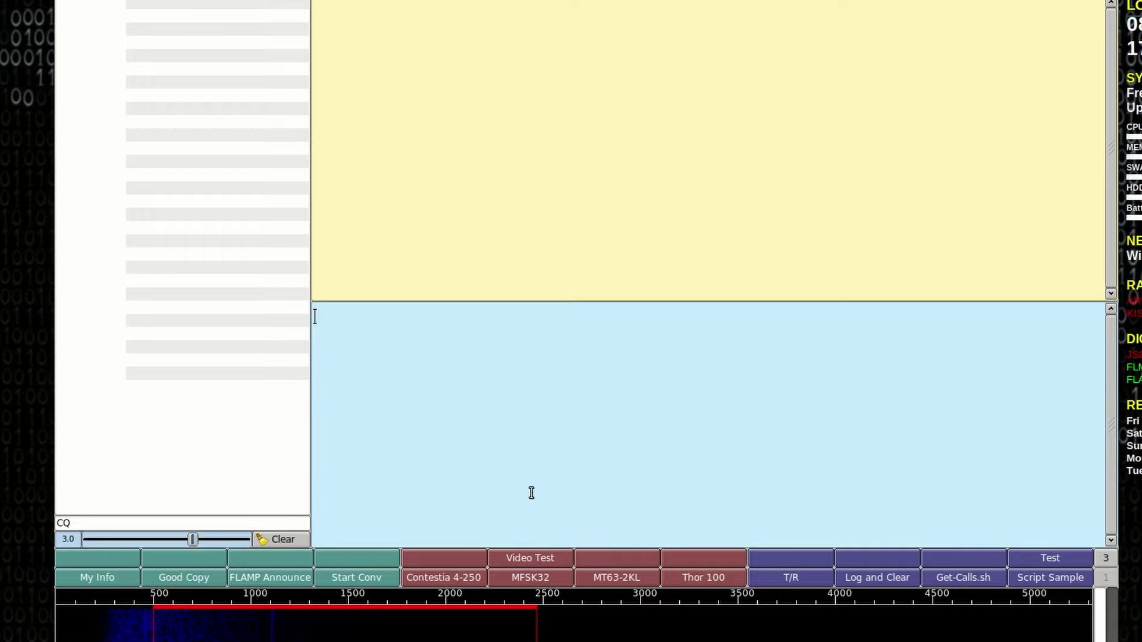
# Run the edited Video Test macro and delete the text it placed in the transmit pane
pyautogui.click(537, 558)
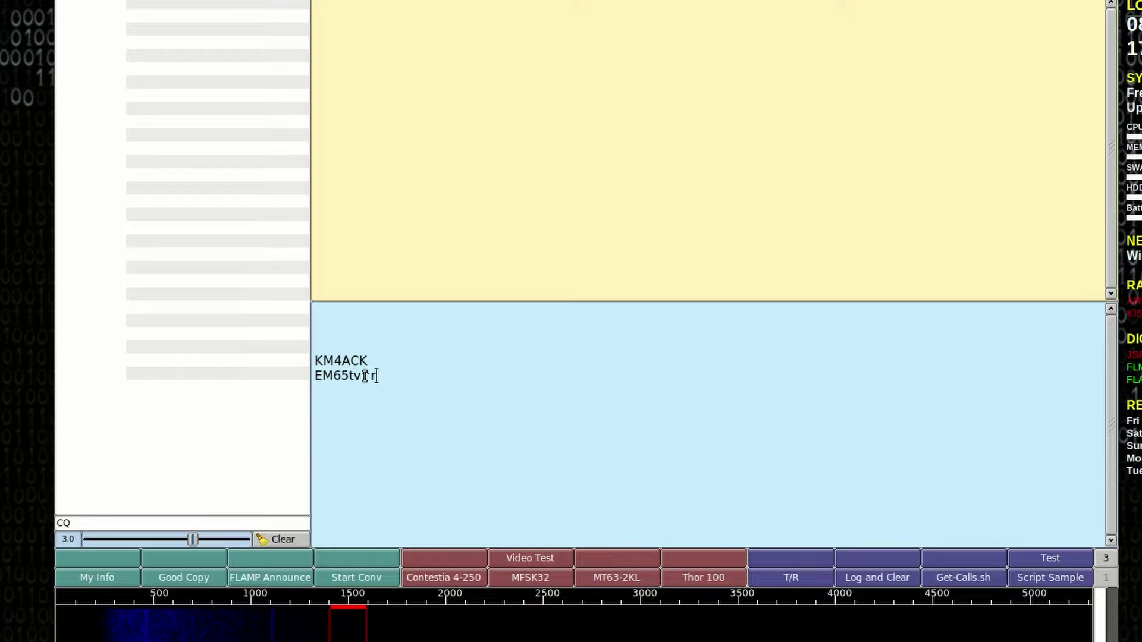
pyautogui.moveTo(417, 376); pyautogui.dragTo(298, 351)
pyautogui.press('BackSpace')
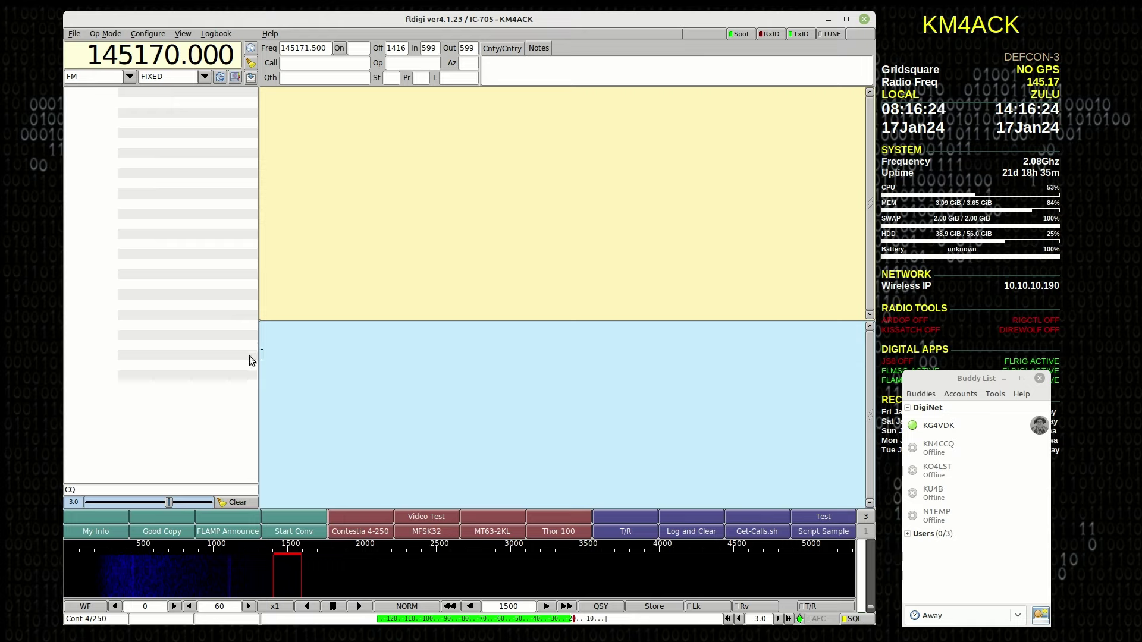
# Switch the modem with the MT63-2KL macro, and open that macro for editing to examine its <MODEM:MT63-2KL> tag
pyautogui.click(485, 530)
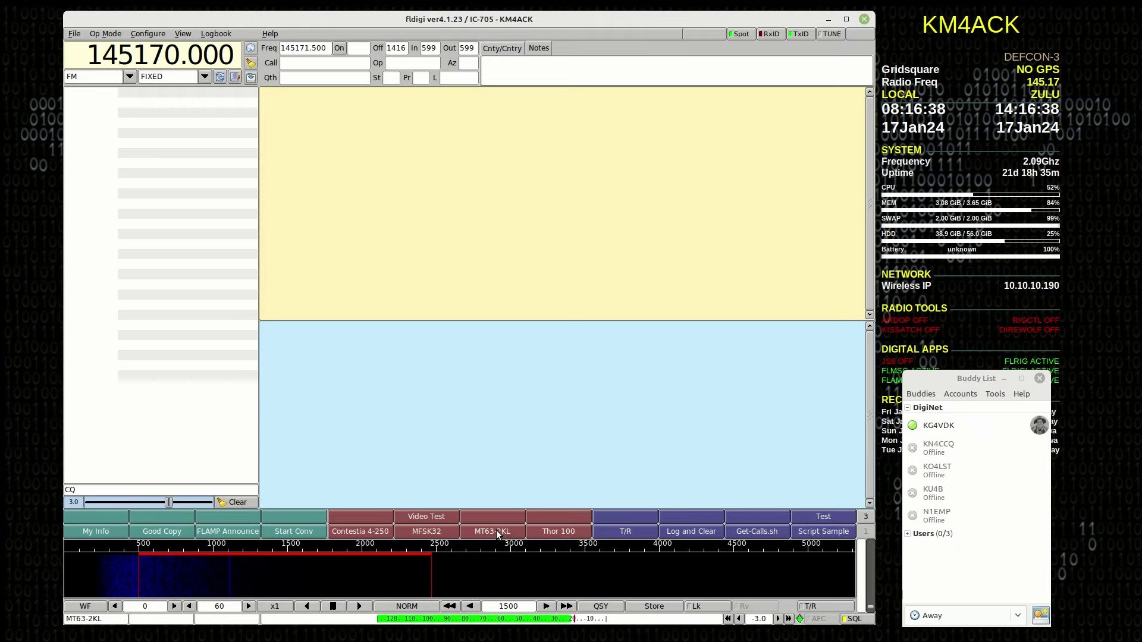
pyautogui.rightClick(496, 531)
pyautogui.moveTo(358, 41); pyautogui.dragTo(589, 147)
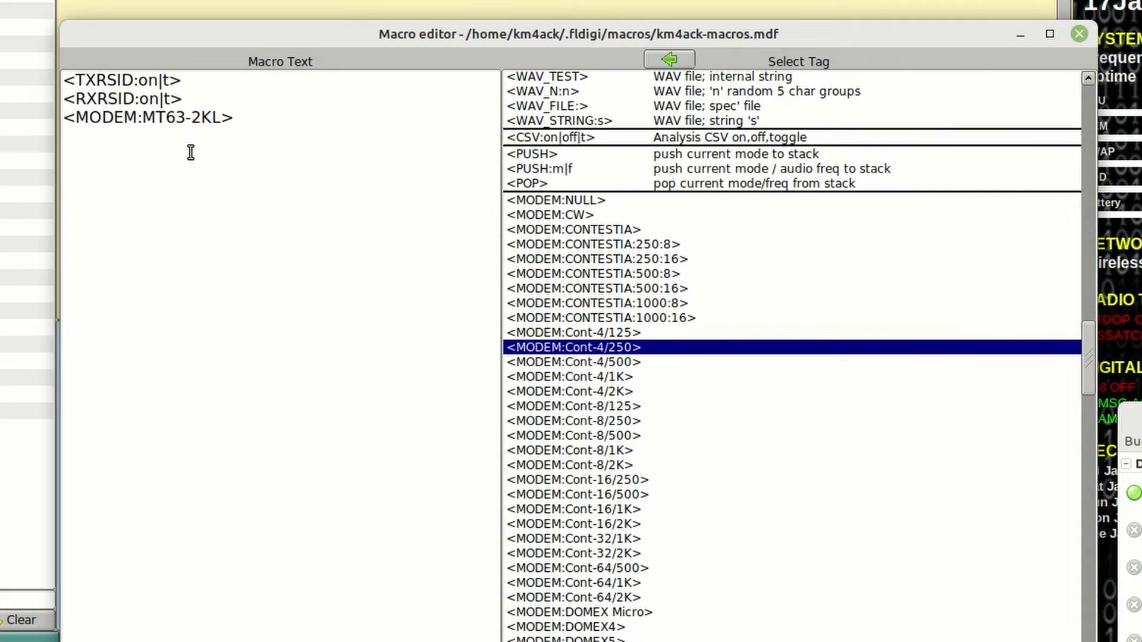
pyautogui.click(234, 118)
pyautogui.moveTo(234, 118); pyautogui.dragTo(63, 117)
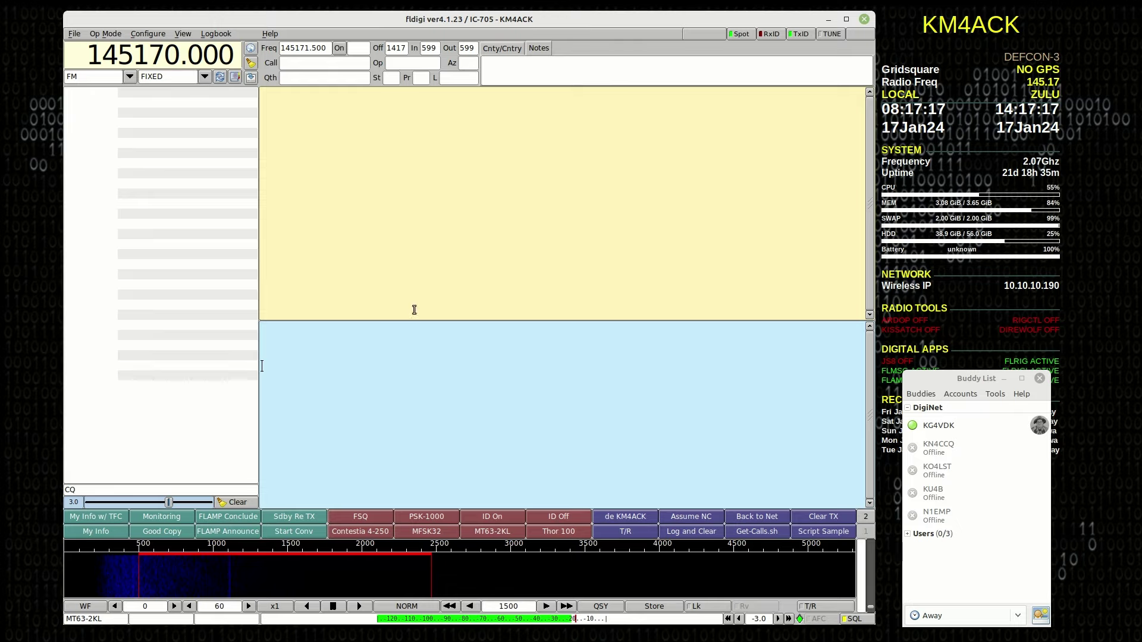
pyautogui.click(303, 62)
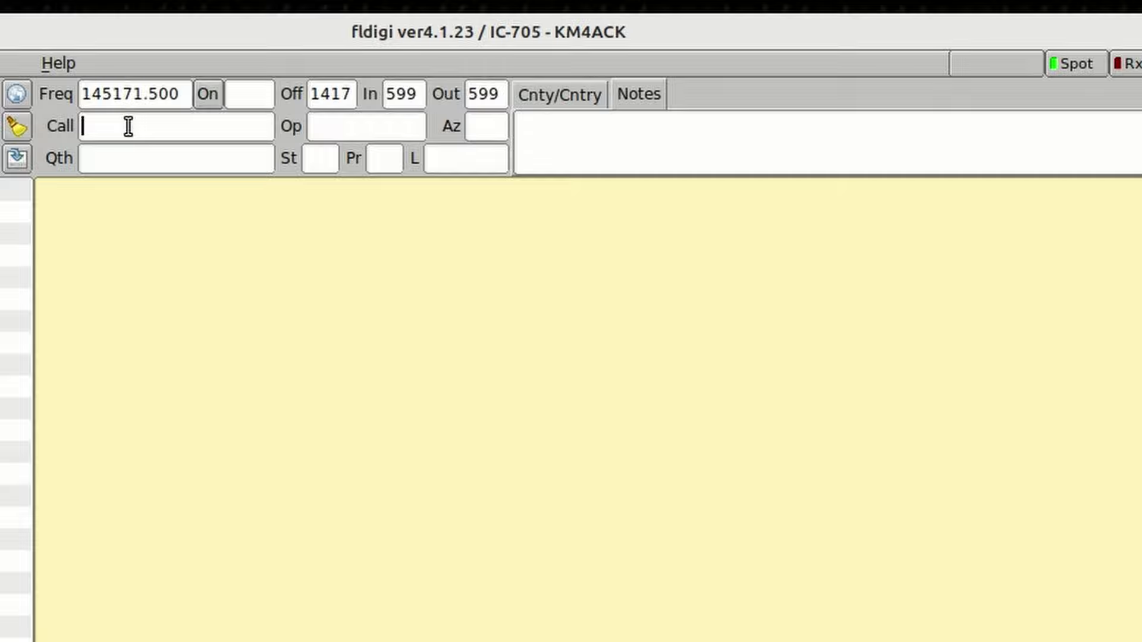
pyautogui.write('KN4CCO')
pyautogui.moveTo(170, 125); pyautogui.dragTo(84, 123)
pyautogui.click(161, 125)
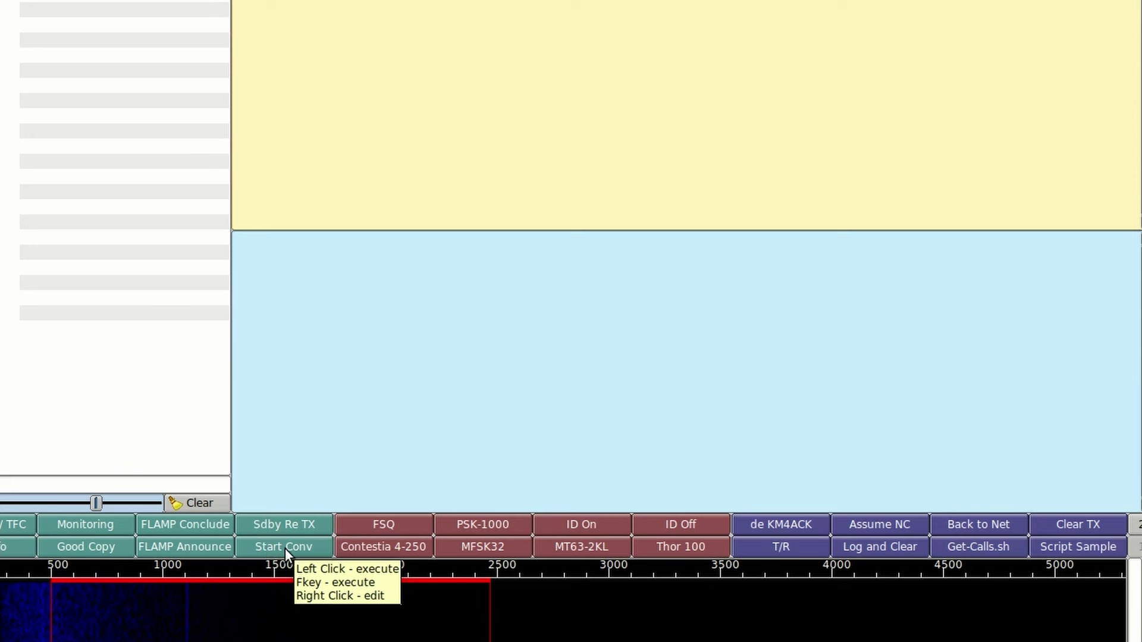
pyautogui.click(285, 548)
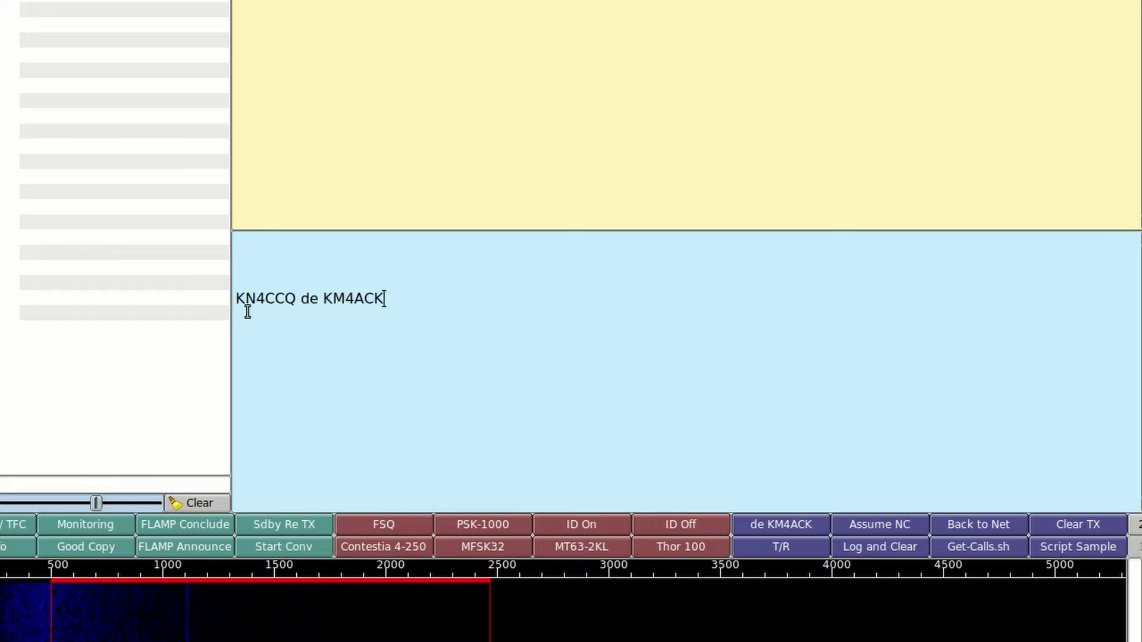
# Check the two callsigns in the transmit pane and add the text "free type" on a new line below them
pyautogui.moveTo(285, 299); pyautogui.dragTo(207, 304)
pyautogui.moveTo(325, 298); pyautogui.dragTo(385, 299)
pyautogui.click(425, 306)
pyautogui.press('Return')
pyautogui.write('free type')
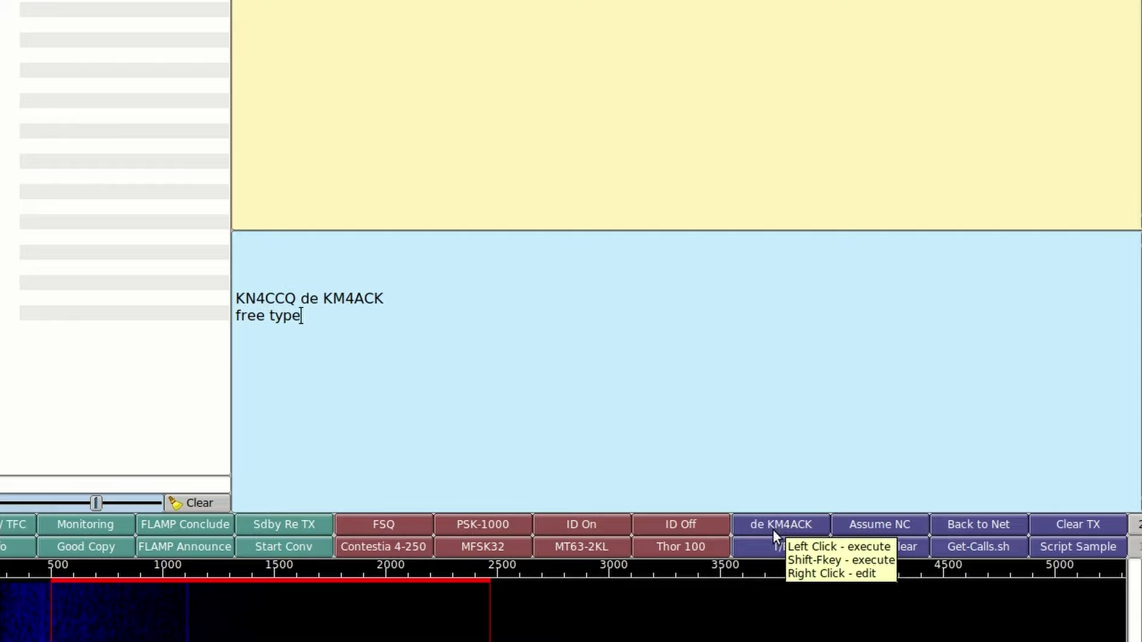
# Run the de KM4ACK macro to end the message, and delete the whole message from the transmit pane
pyautogui.click(772, 529)
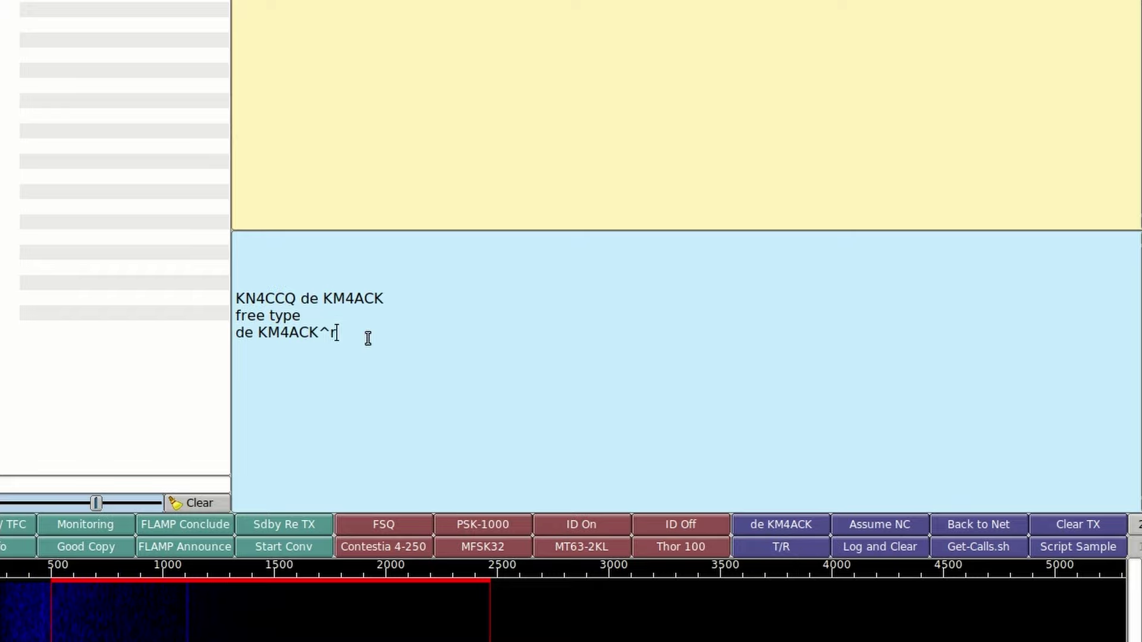
pyautogui.moveTo(367, 336); pyautogui.dragTo(180, 284)
pyautogui.press('BackSpace')
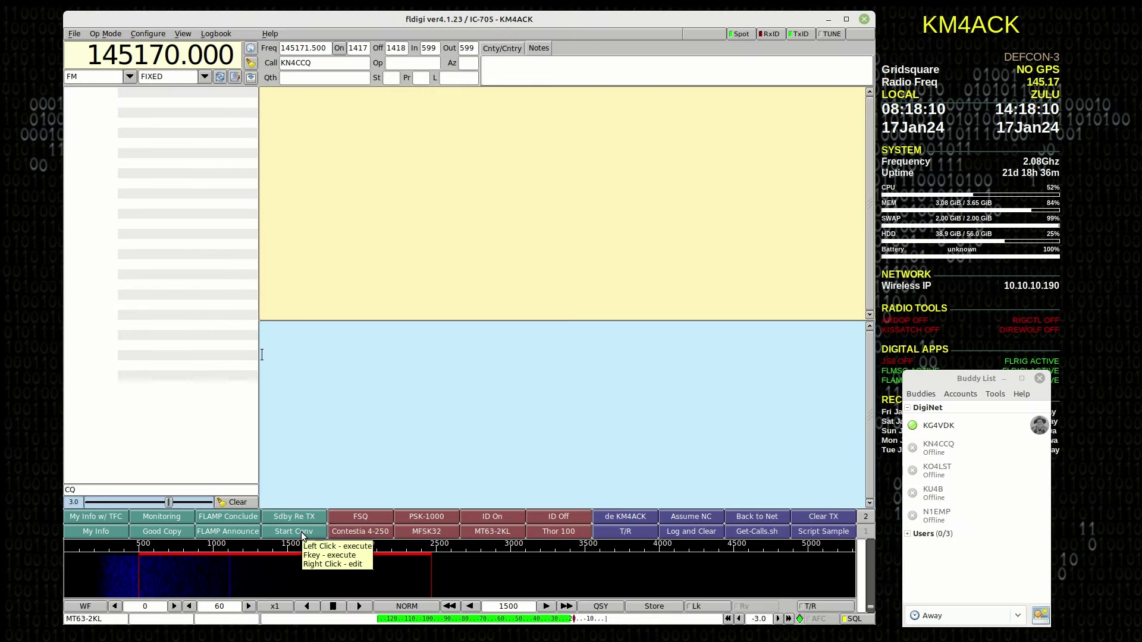
# Open the Start Conv macro for editing, examine its <CALL> and <MYCALL> tags, and close the editor
pyautogui.rightClick(302, 535)
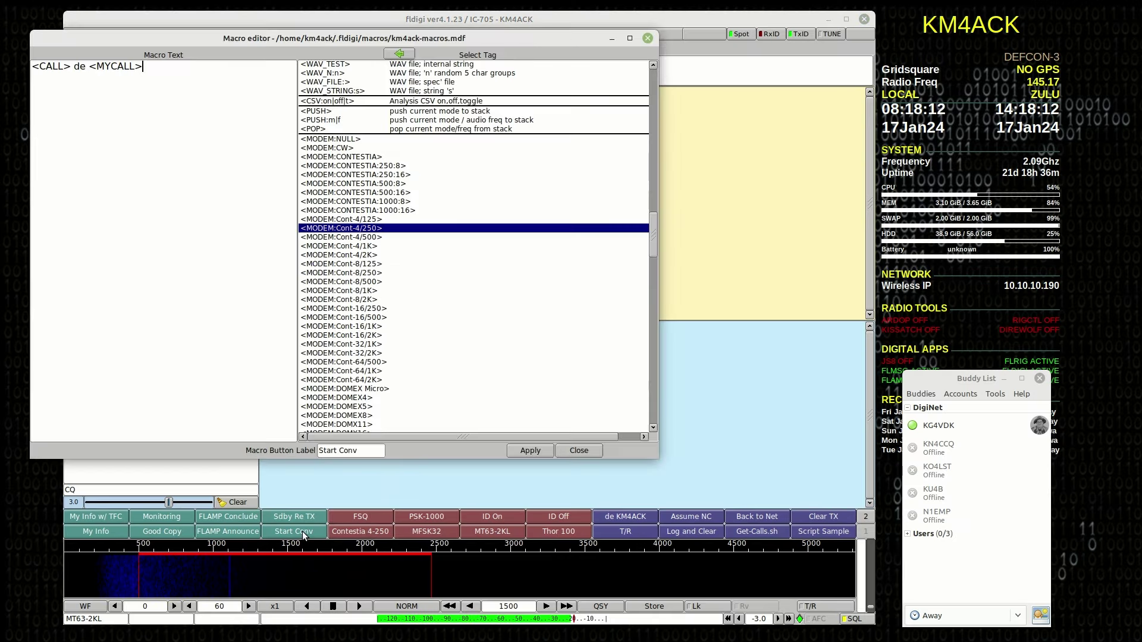
pyautogui.moveTo(308, 40); pyautogui.dragTo(539, 110)
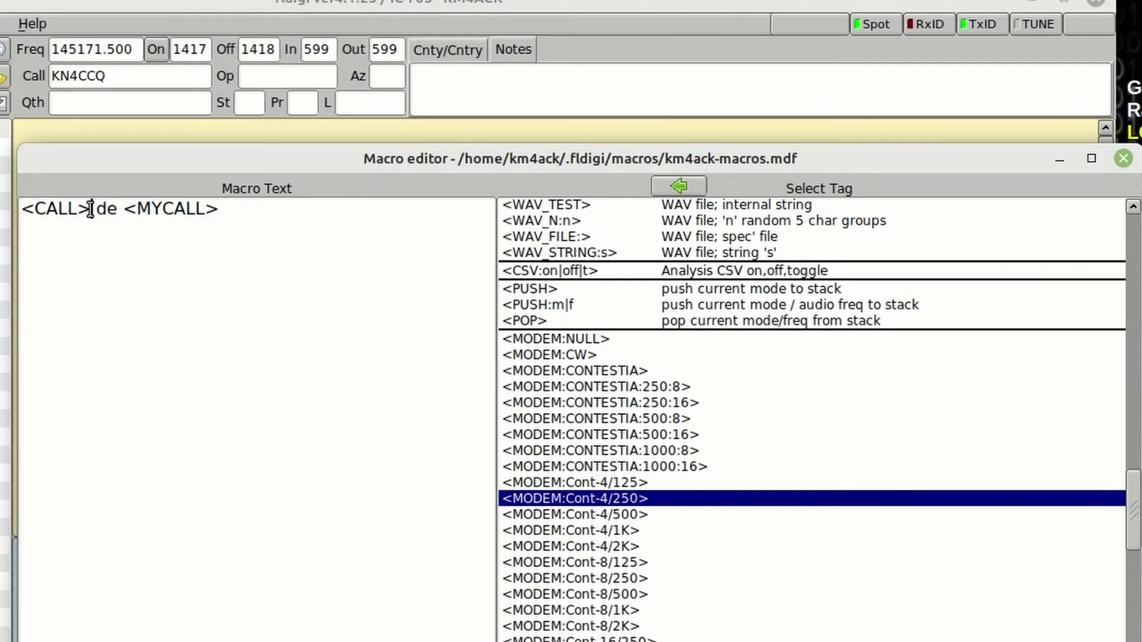
pyautogui.moveTo(304, 136); pyautogui.dragTo(262, 138)
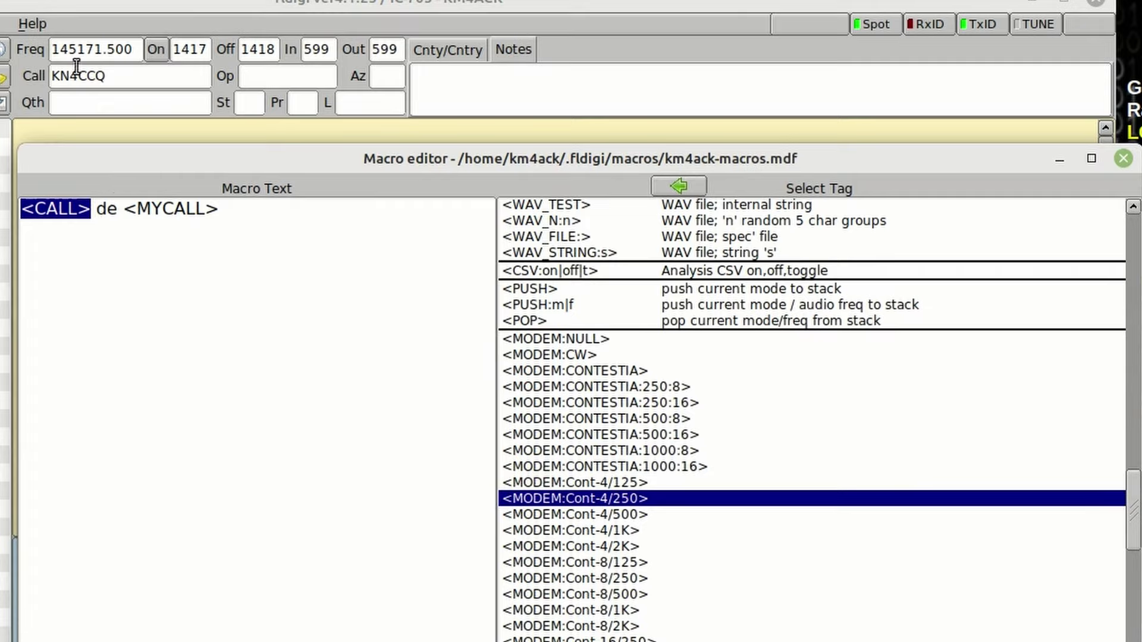
pyautogui.click(125, 212)
pyautogui.keyDown('shift'); pyautogui.click(245, 213); pyautogui.keyUp('shift')
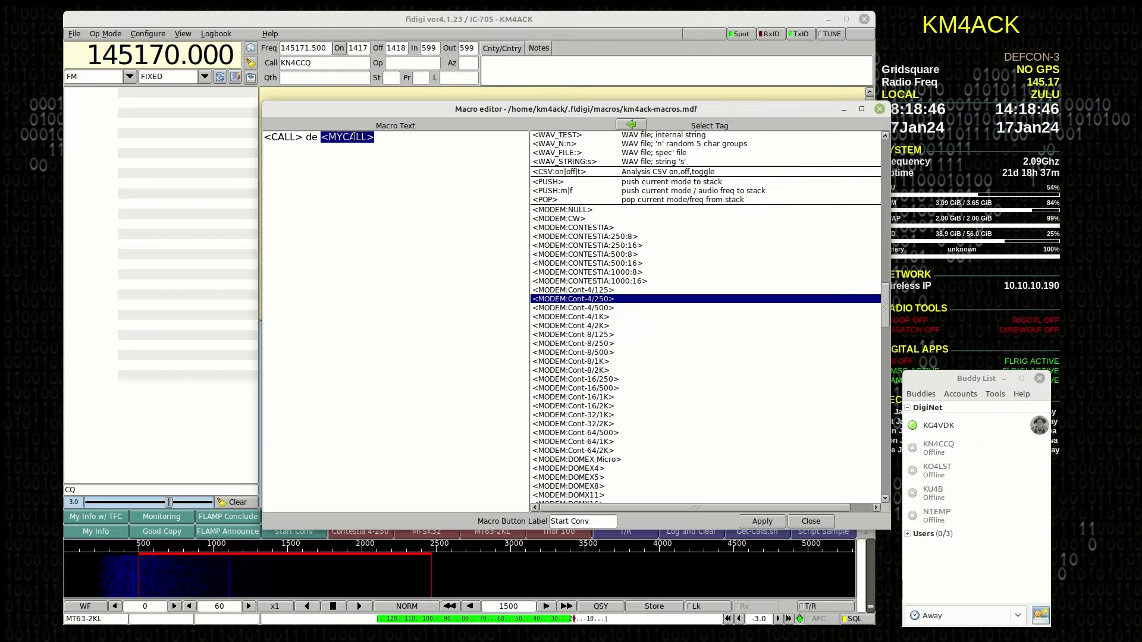
pyautogui.click(879, 109)
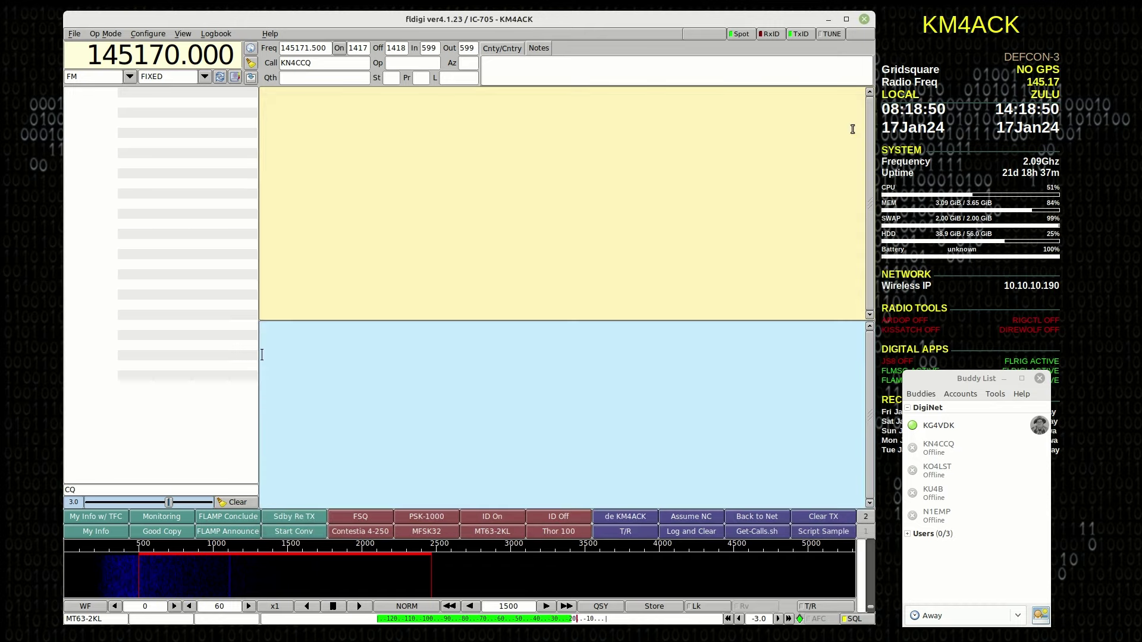
# Examine the <MYCALL> and <RX> tags in the de KM4ACK macro and the <TX/RX> tag in the toggle macro
pyautogui.rightClick(618, 517)
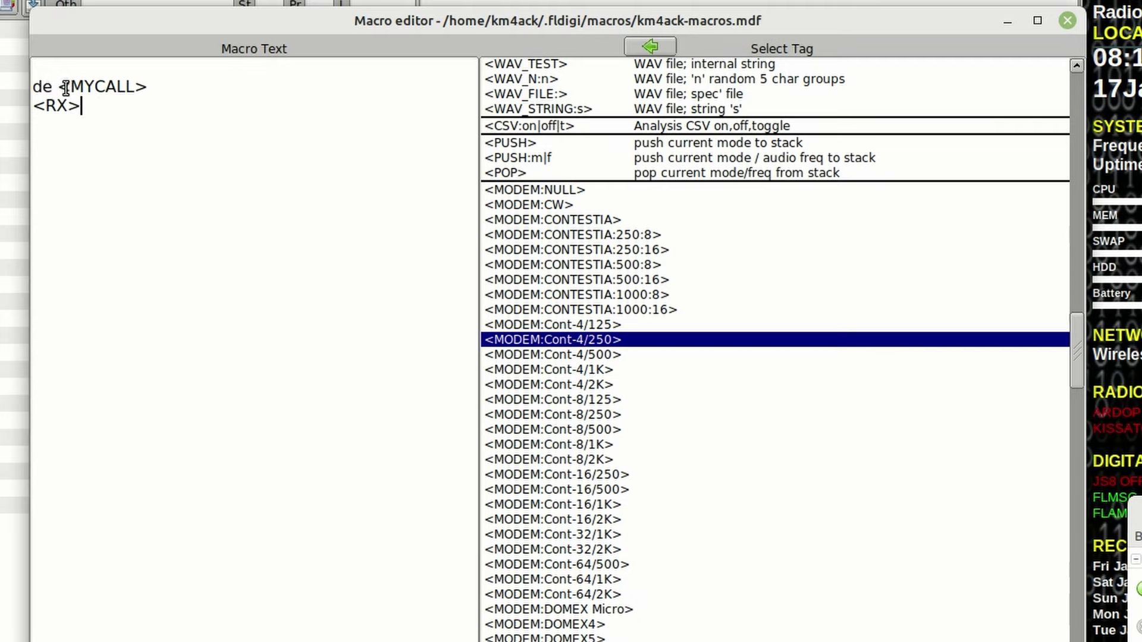
pyautogui.moveTo(70, 90); pyautogui.dragTo(212, 106)
pyautogui.doubleClick(89, 107)
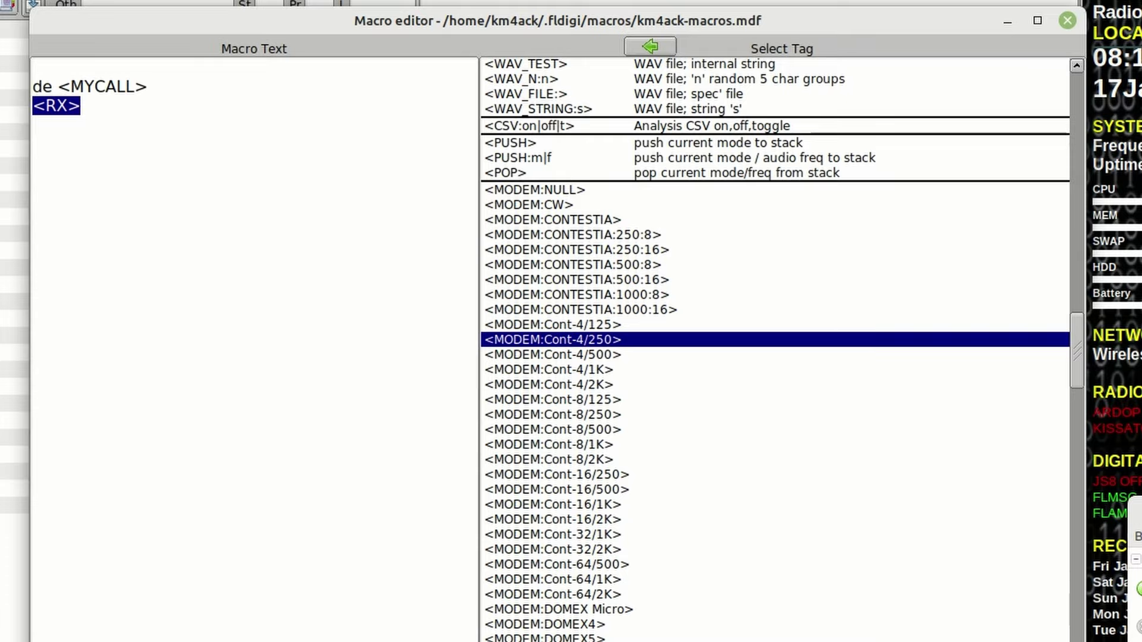
pyautogui.press('Escape')
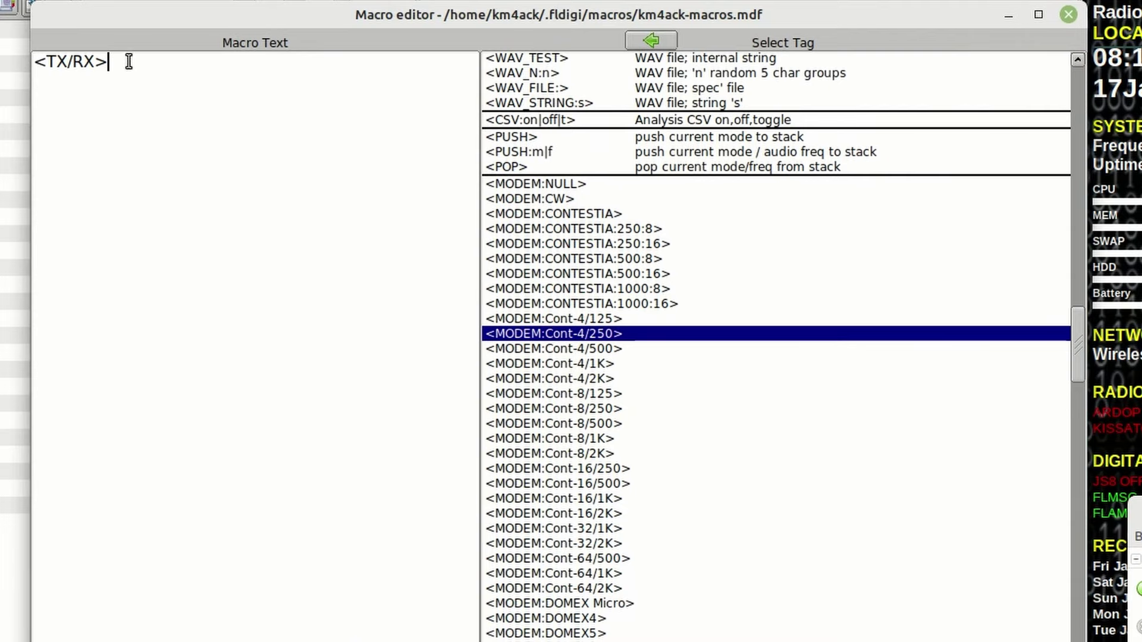
pyautogui.click(108, 61)
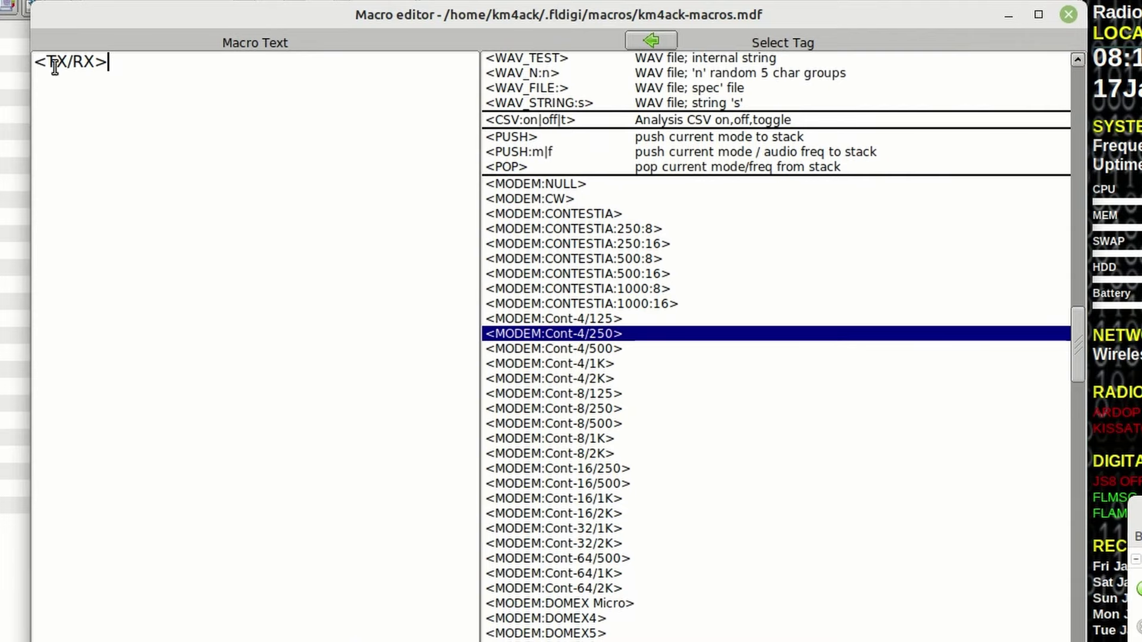